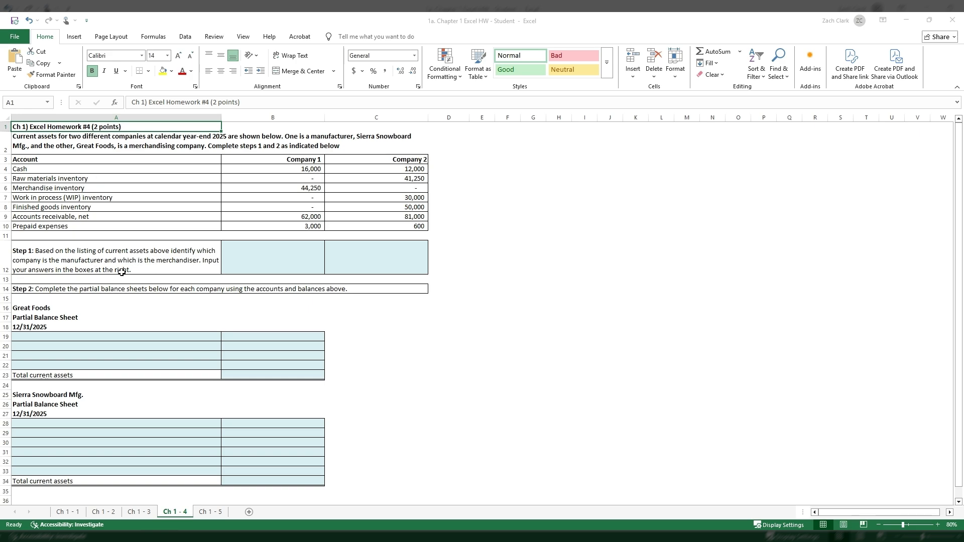
- Examine the Step 1 answer cells and compare the inventory balances of Company 1 and Company 2 in the current assets listing
left_click(269, 256)
left_click(425, 257)
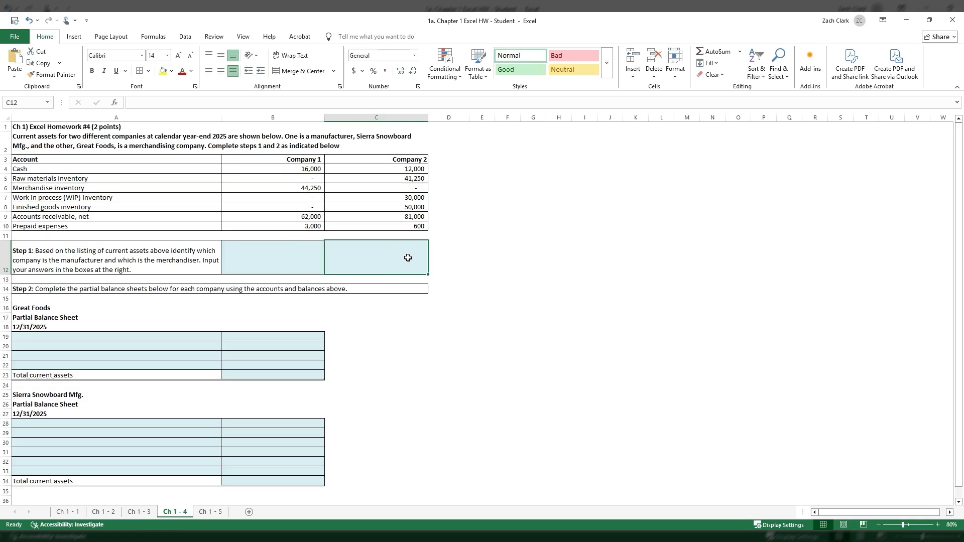
left_click(313, 258)
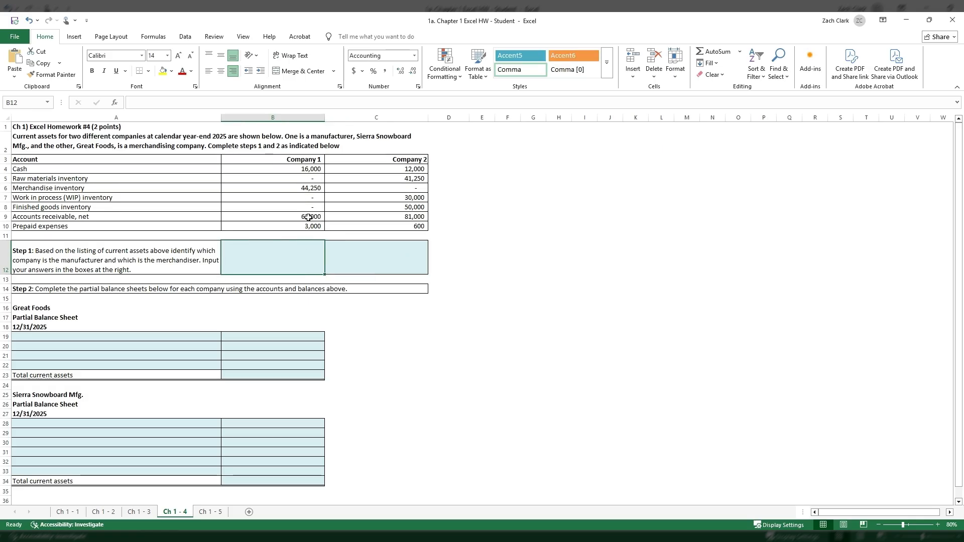
left_click(309, 169)
left_click(404, 168)
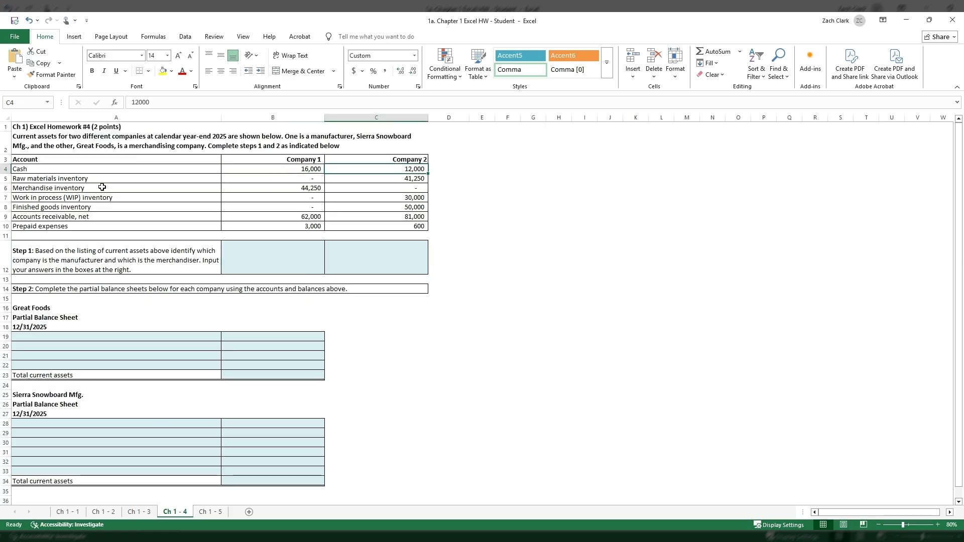
left_click(406, 180)
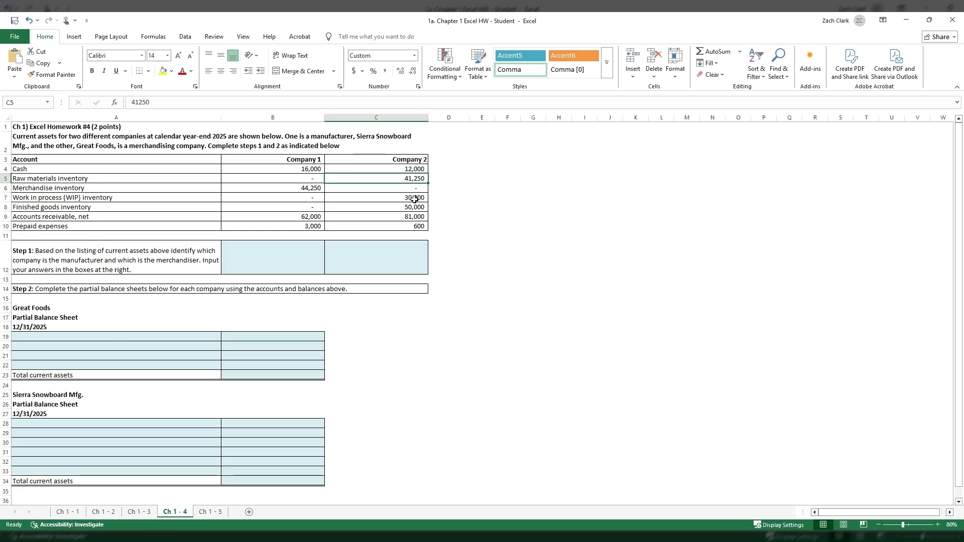
left_click(415, 198)
left_click(418, 207)
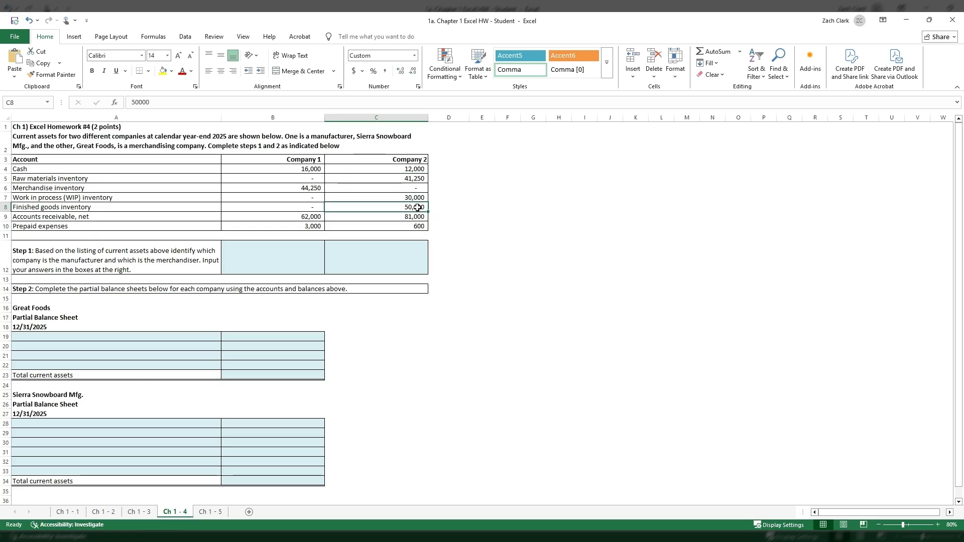
left_click(305, 189)
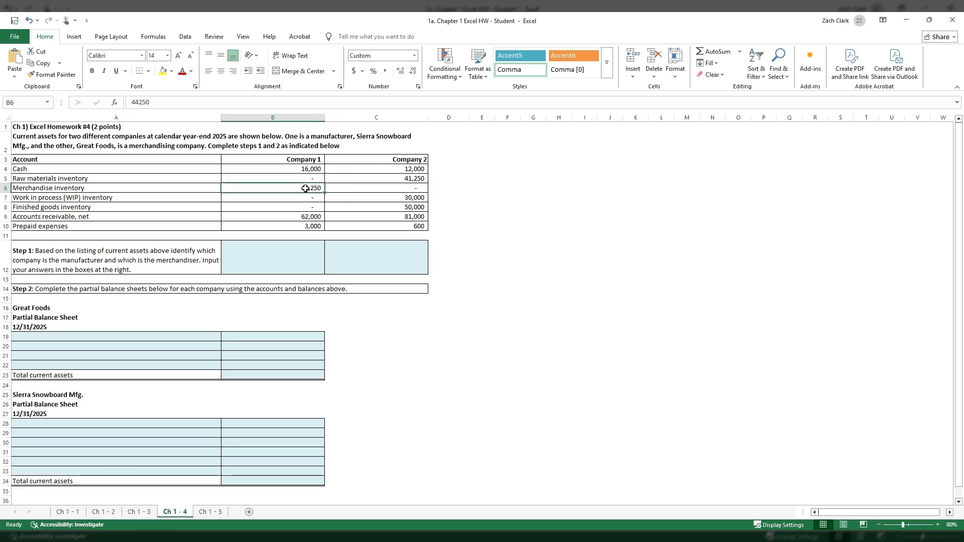
- Enter Merchandiser for Company 1 in B12 and Manufacturer for Company 2 in C12 as the Step 1 answers
left_click(284, 263)
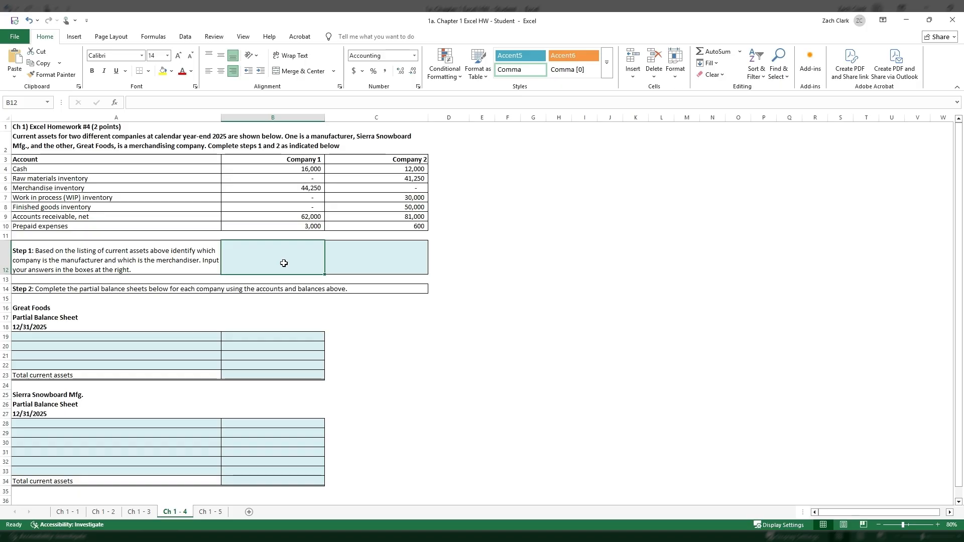
type("Merca")
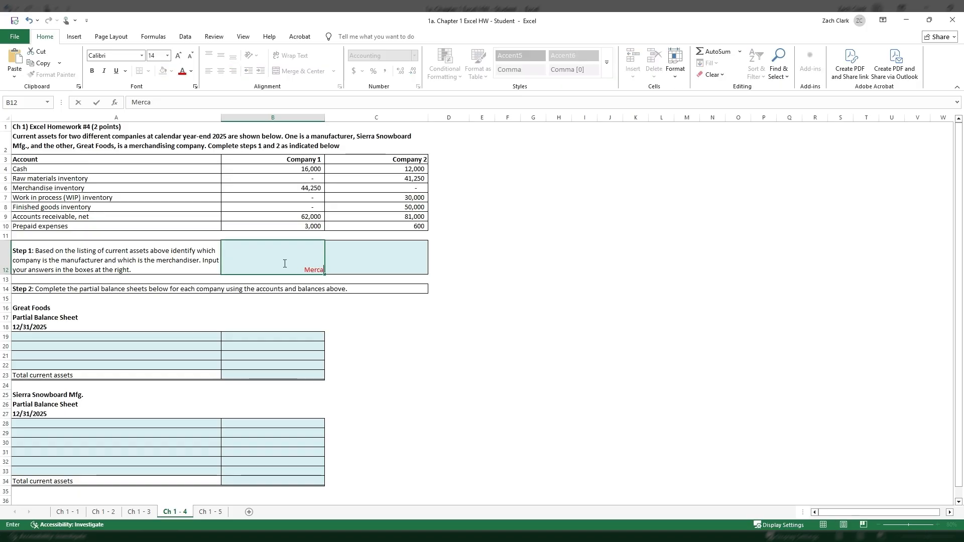
key("BackSpace")
type("handiser")
key("Tab")
type("Manu")
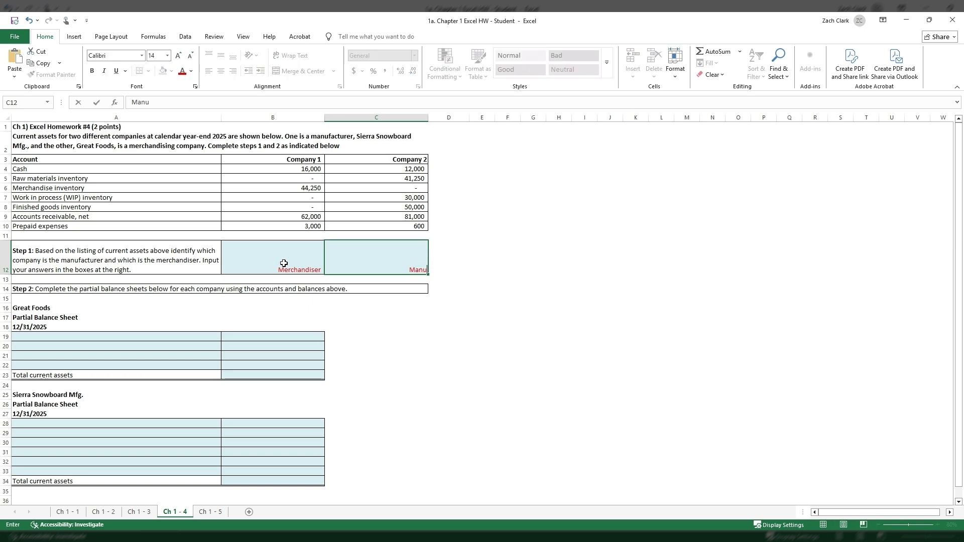
type("facturer")
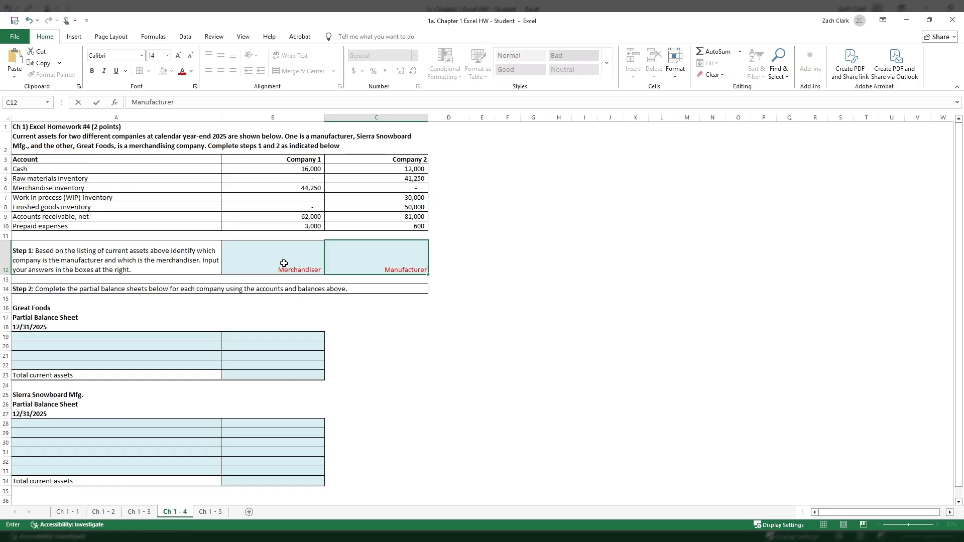
key("Return")
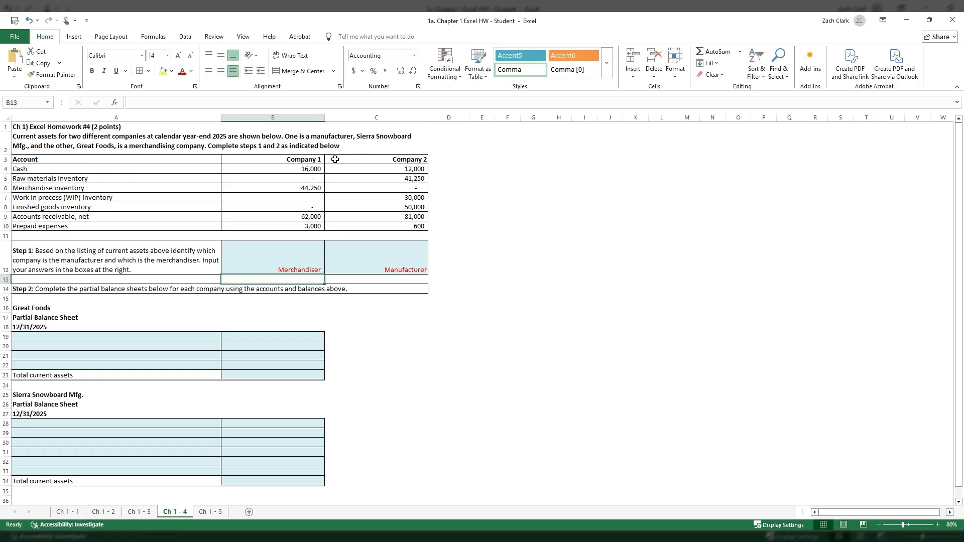
- Extend the Company 1 answer in B12 to read "Merchandiser - Great Foods"
left_click(302, 245)
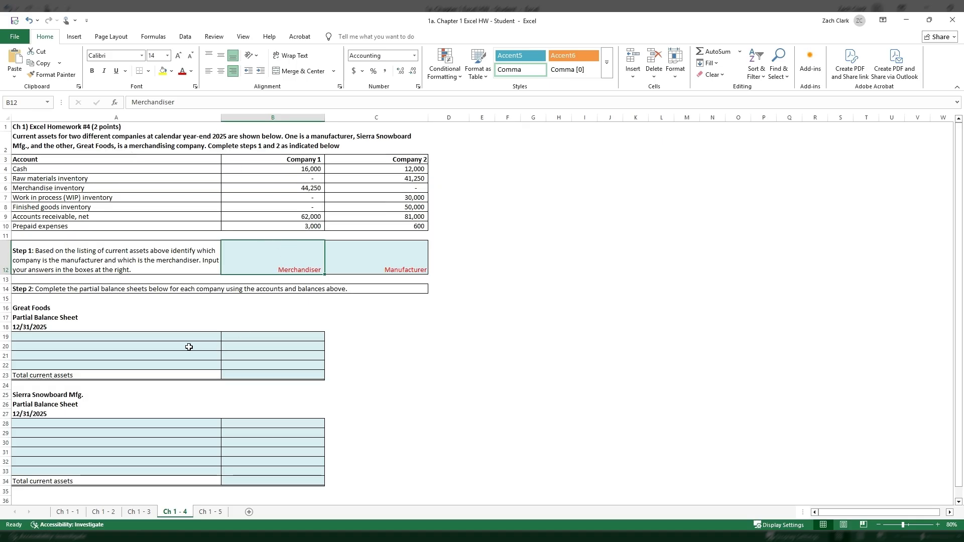
left_click(173, 338)
double_click(298, 268)
type("-")
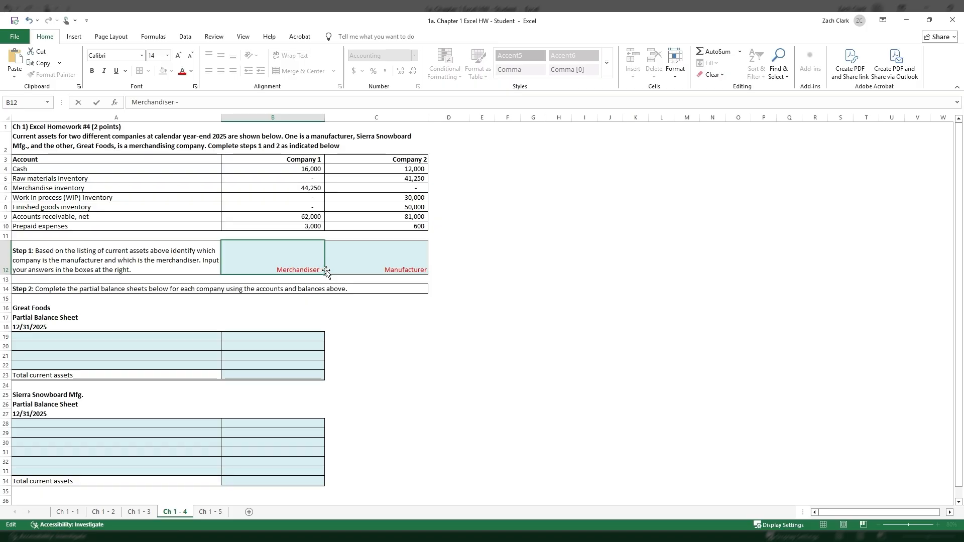
type(" Great Foods")
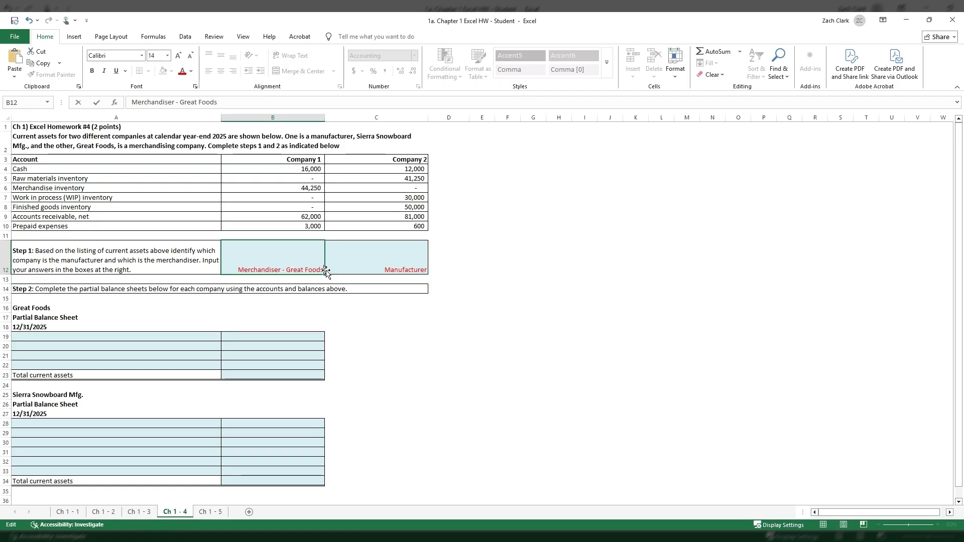
left_click(409, 266)
double_click(412, 270)
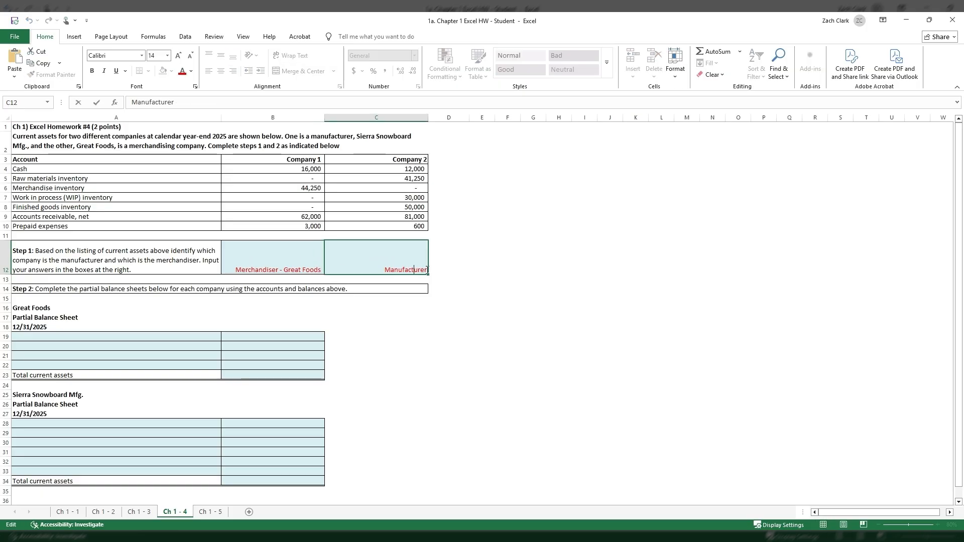
key("Tab")
left_click(398, 259)
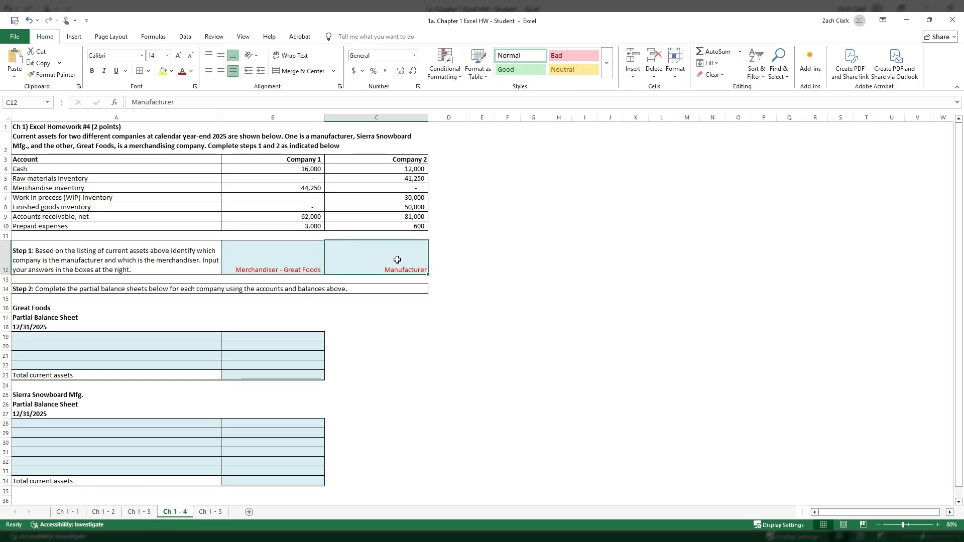
left_click(266, 250)
left_click(411, 266)
left_click(315, 262)
left_click(408, 261)
left_click(303, 259)
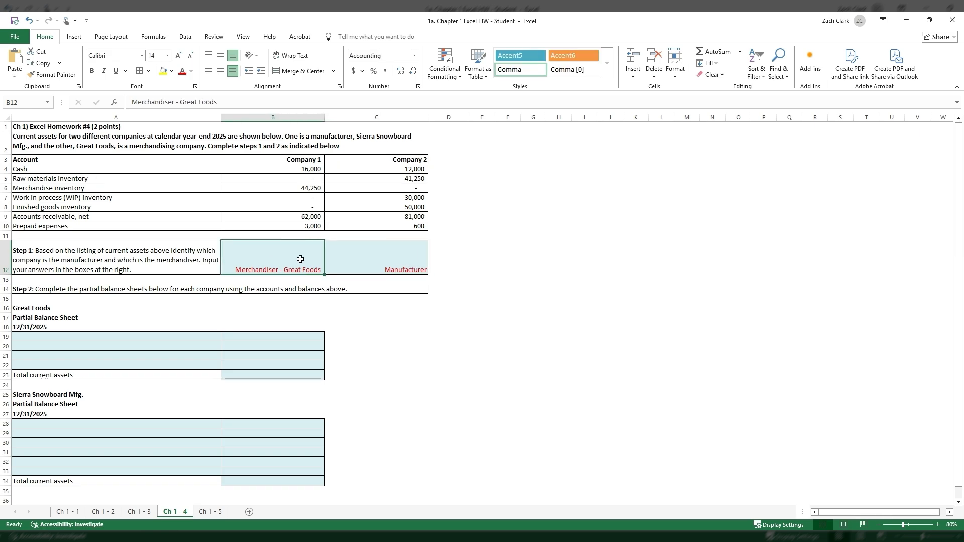
- Extend the Company 2 answer in C12 to read "Manufacturer - Sierra Snowboard"
double_click(375, 259)
left_click_drag(391, 270, 414, 269)
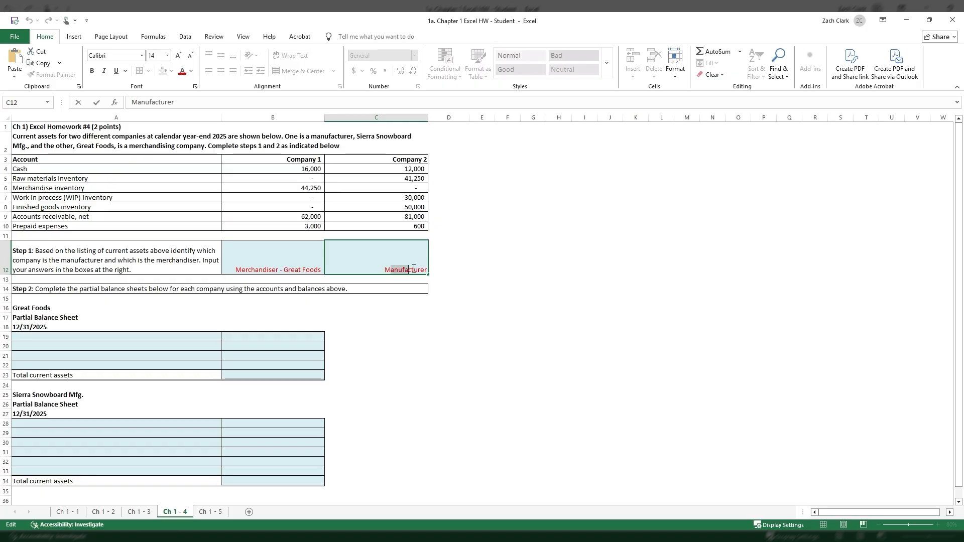
left_click(426, 269)
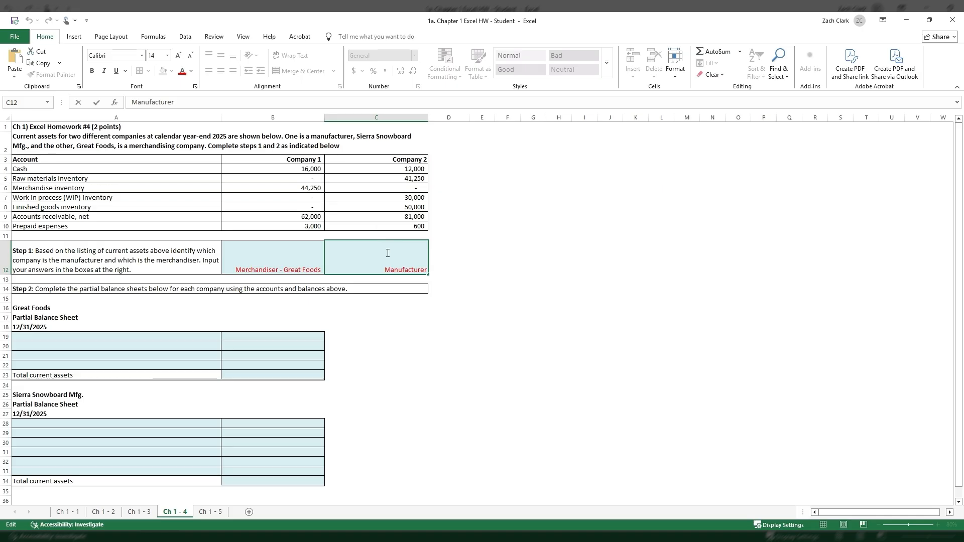
type("- Sierra N")
type("ow")
key("BackSpace")
key("BackSpace")
key("BackSpace")
type("Nsow")
key("BackSpace")
key("BackSpace")
key("BackSpace")
key("BackSpace")
type("Snowboard")
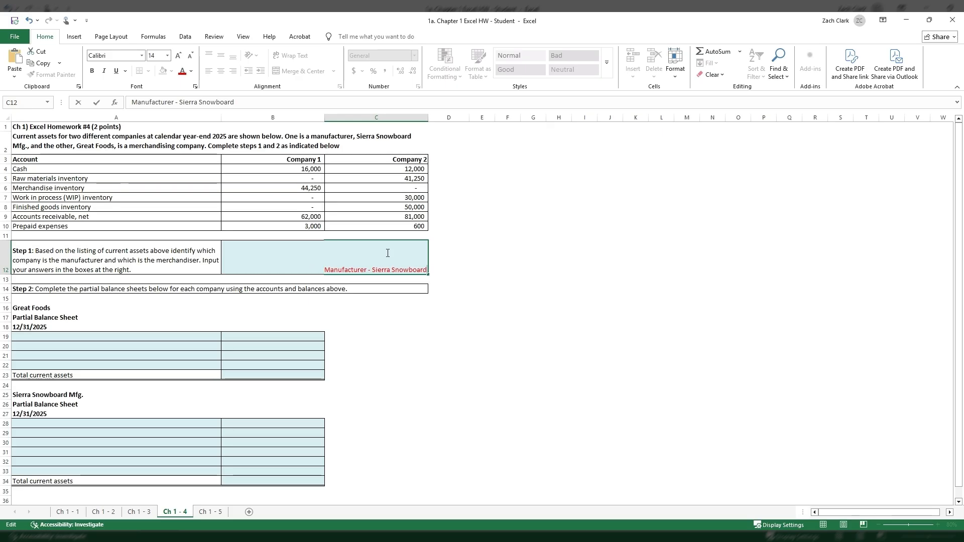
left_click(542, 237)
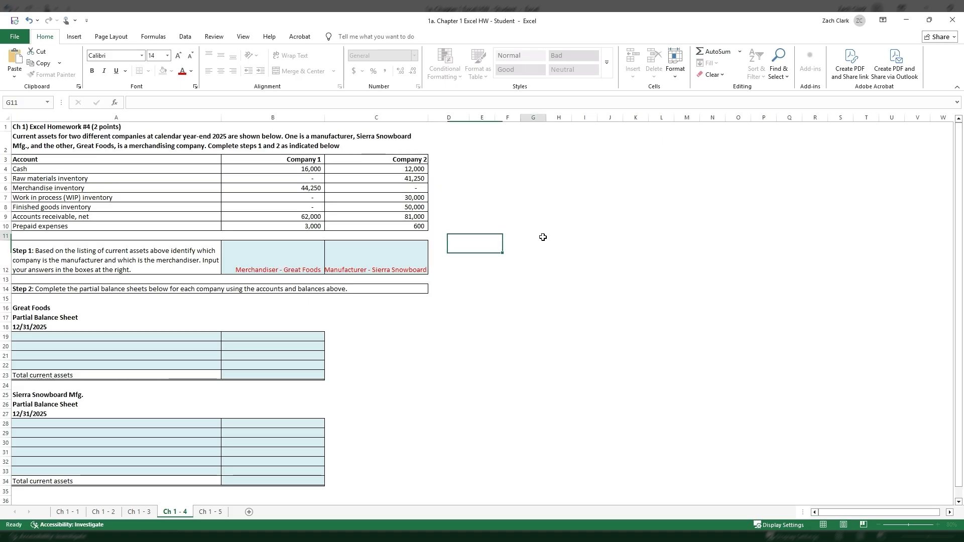
- Wrap the text of the Company 2 answer in C12
left_click(414, 260)
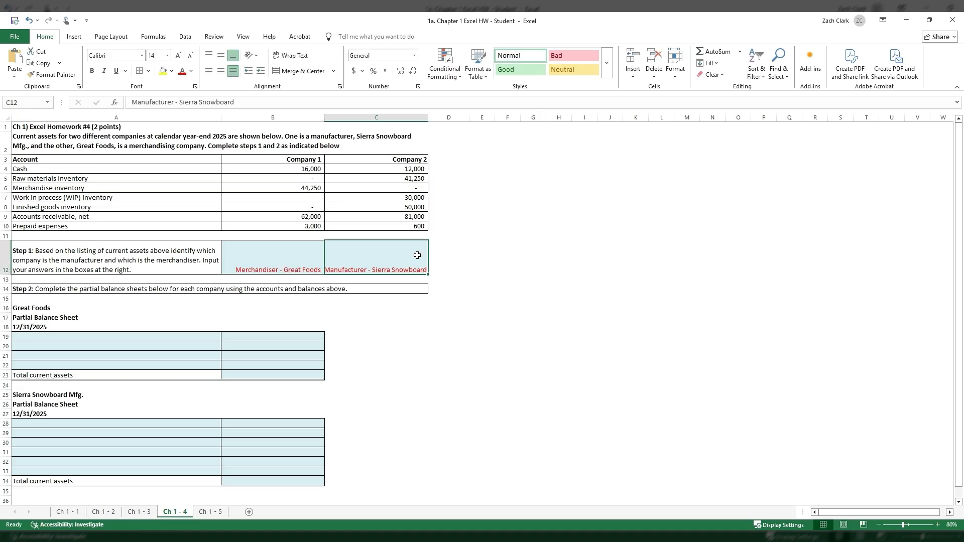
left_click(291, 56)
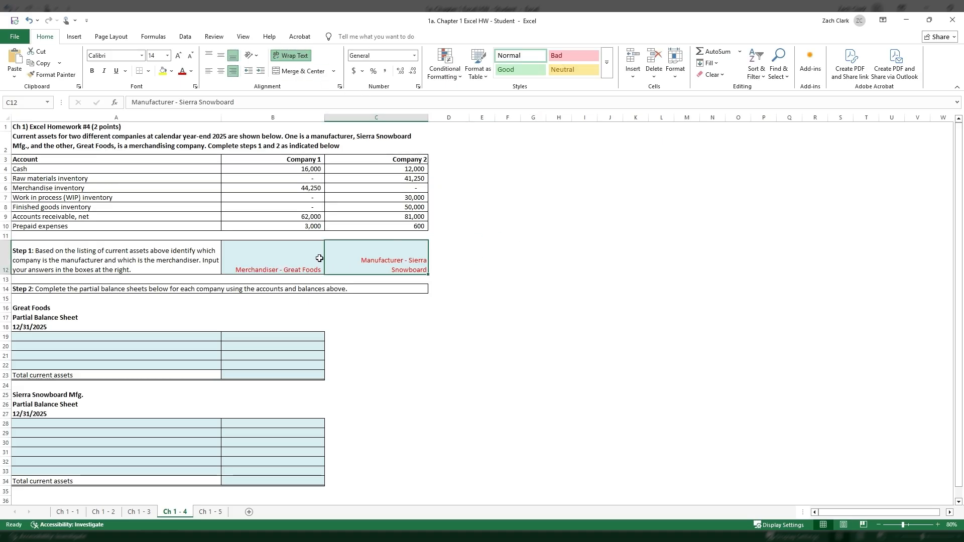
left_click(401, 334)
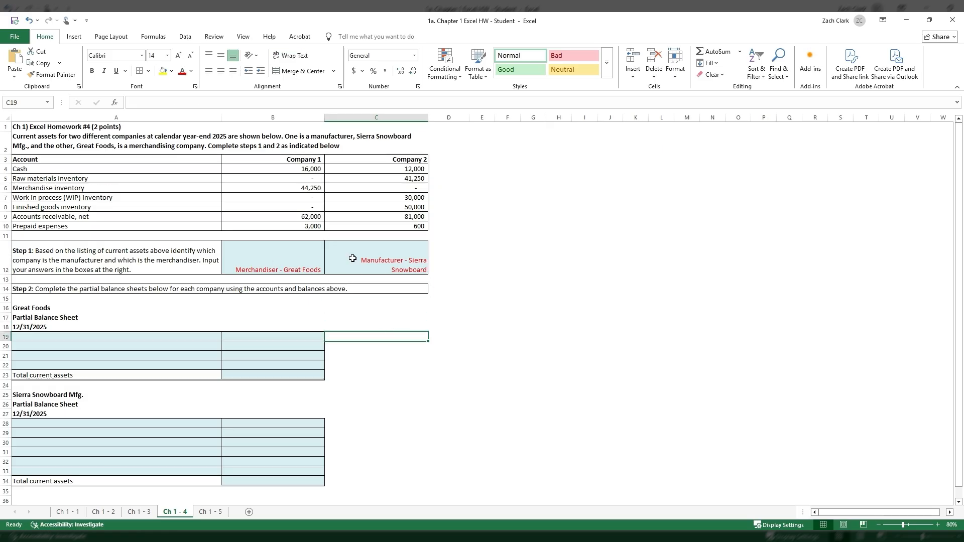
- Link A19 and A20 of the Great Foods partial balance sheet to the Cash label in A4 and the Merchandise inventory label in A6
left_click(192, 338)
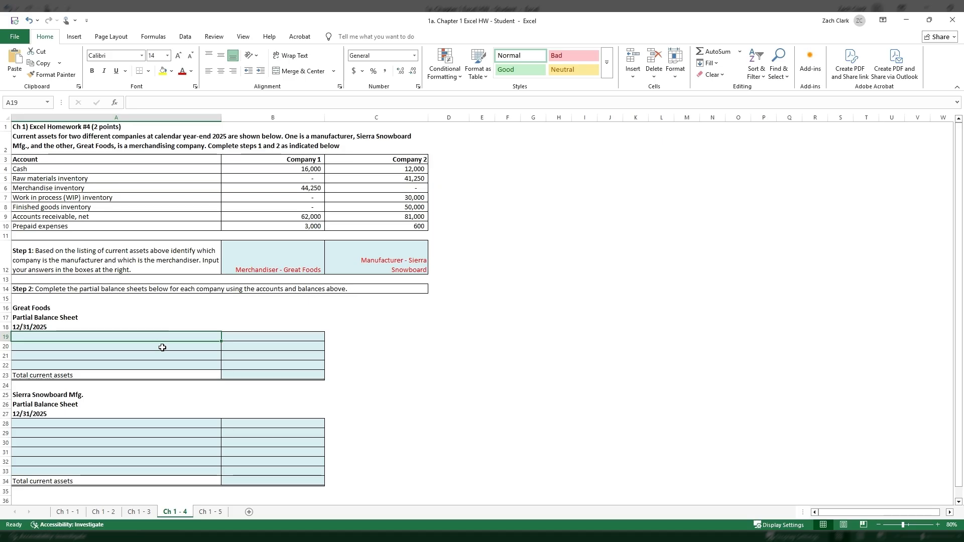
left_click(110, 310)
left_click(113, 336)
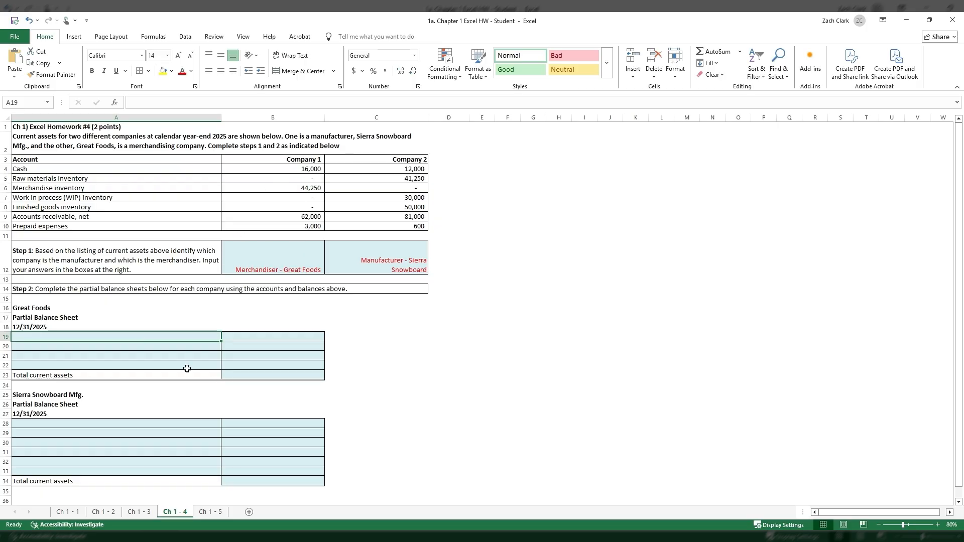
type("+")
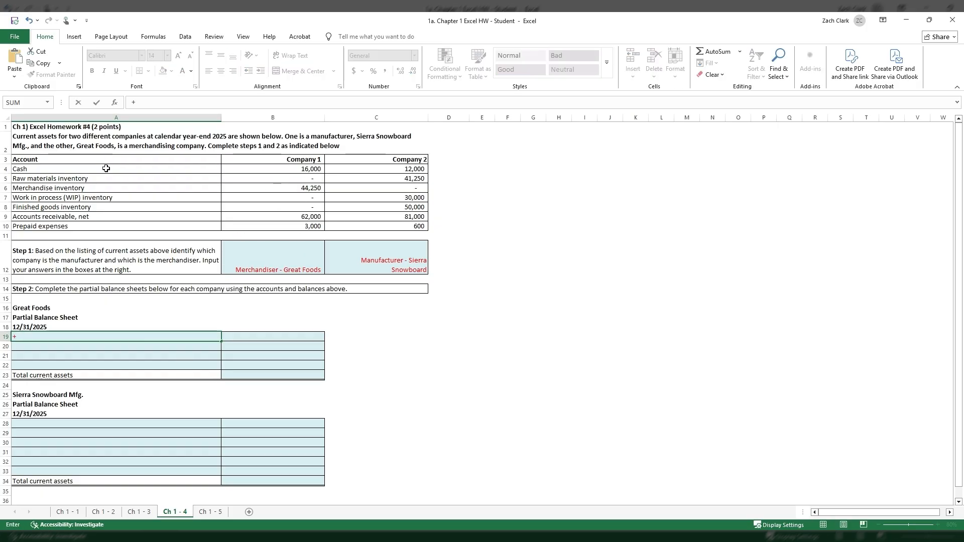
left_click(106, 168)
key("Return")
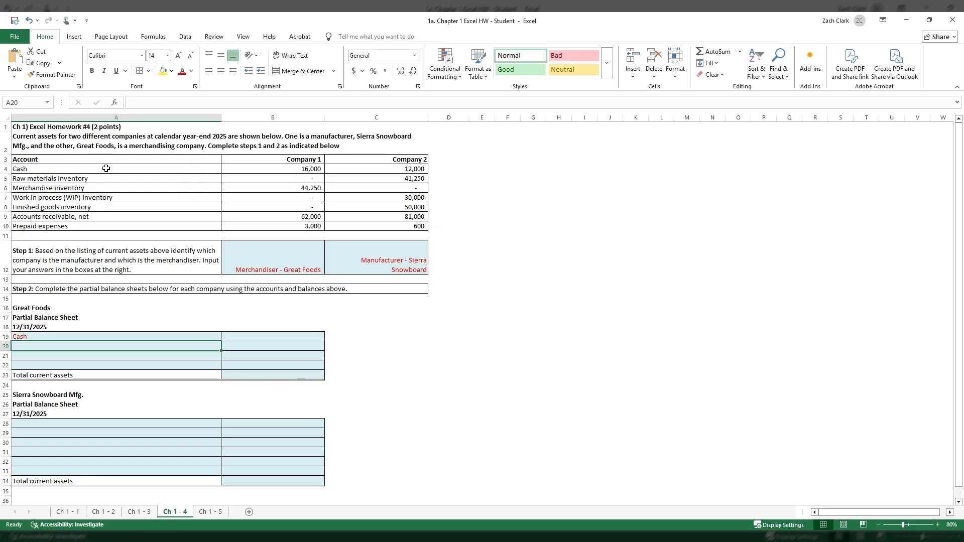
type("+")
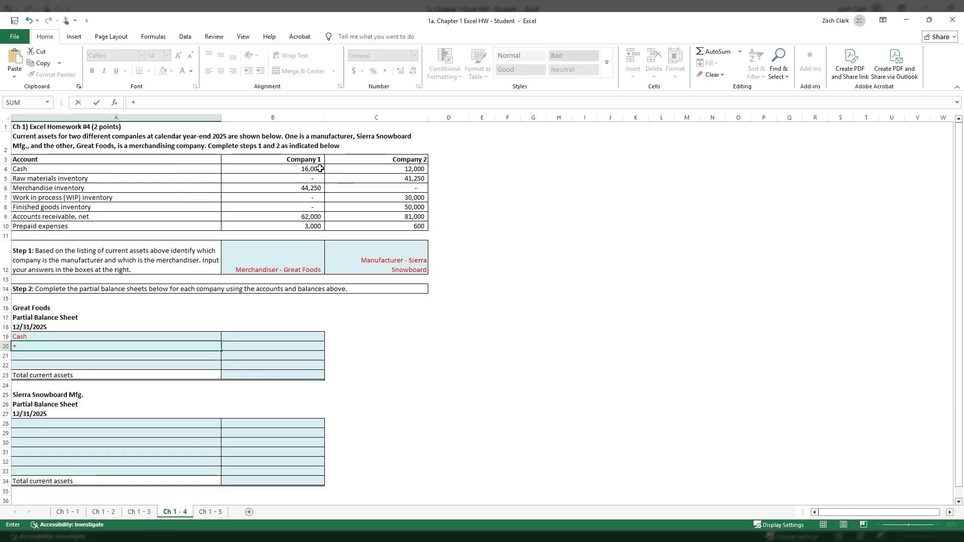
left_click(98, 187)
key("Return")
- Link A21 and A22 of the Great Foods balance sheet to the Accounts receivable, net label in A9 and the Prepaid expenses label in A10
type("+")
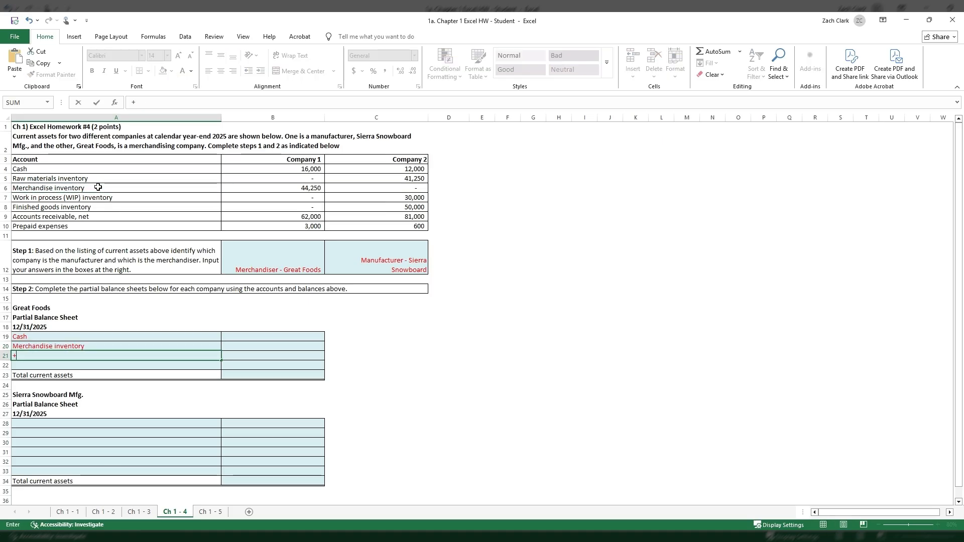
left_click(102, 216)
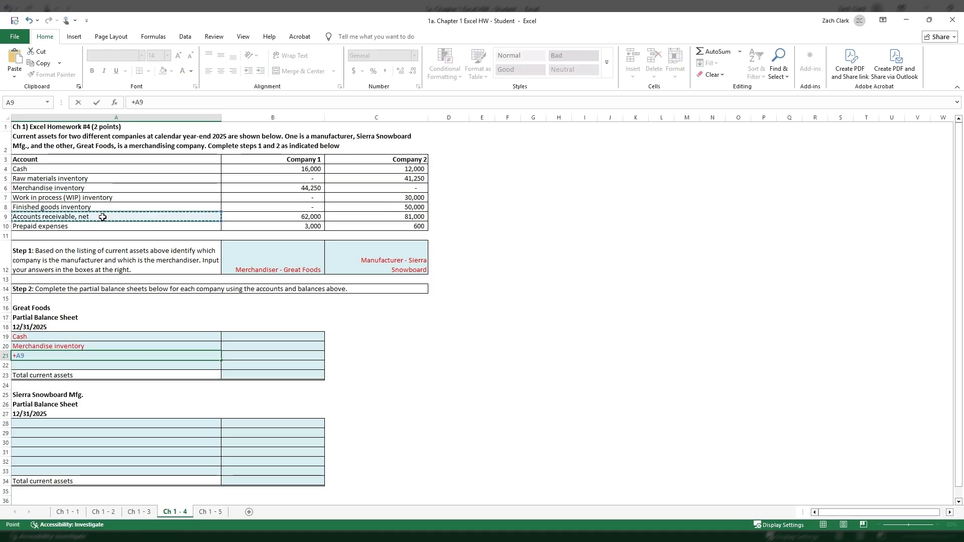
key("Return")
type("+")
left_click(114, 226)
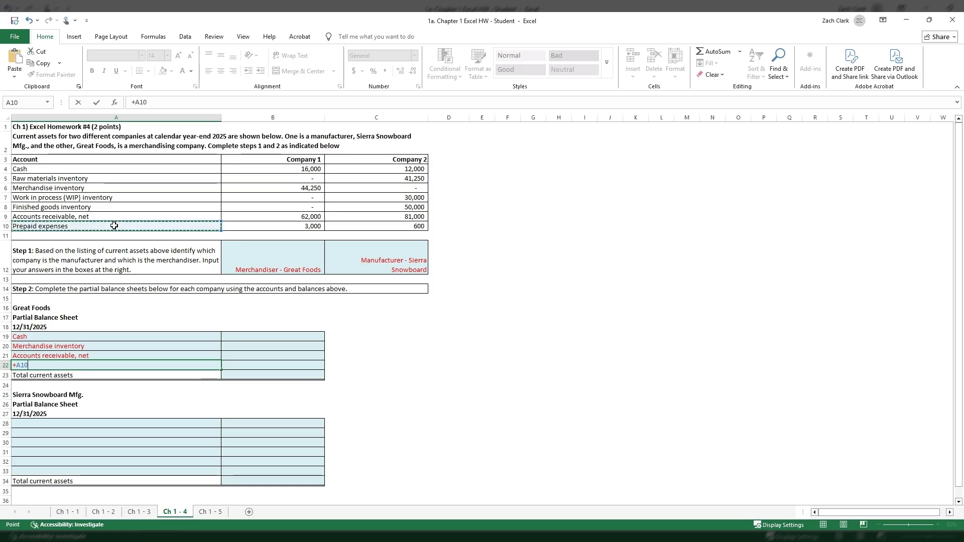
key("Return")
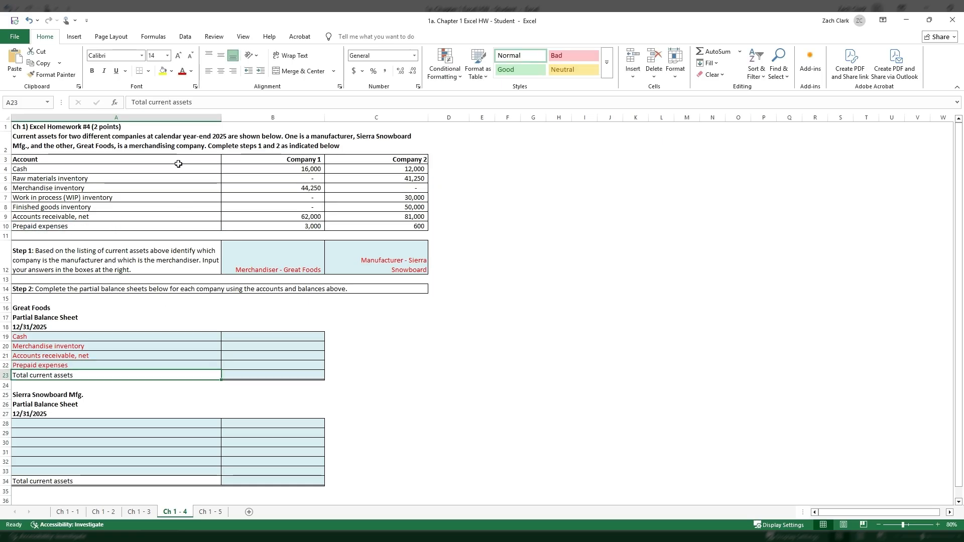
left_click_drag(180, 338, 179, 365)
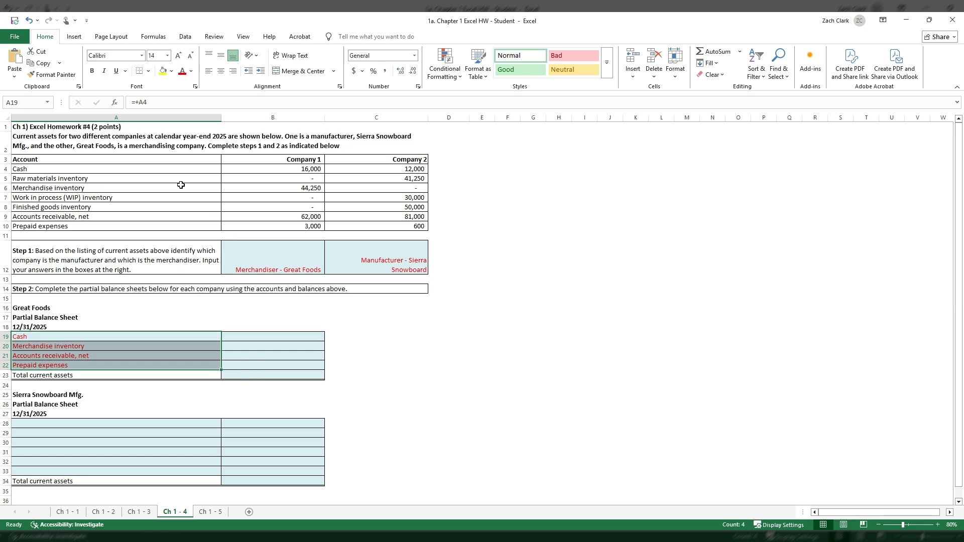
left_click_drag(206, 170, 261, 173)
left_click_drag(212, 180, 245, 190)
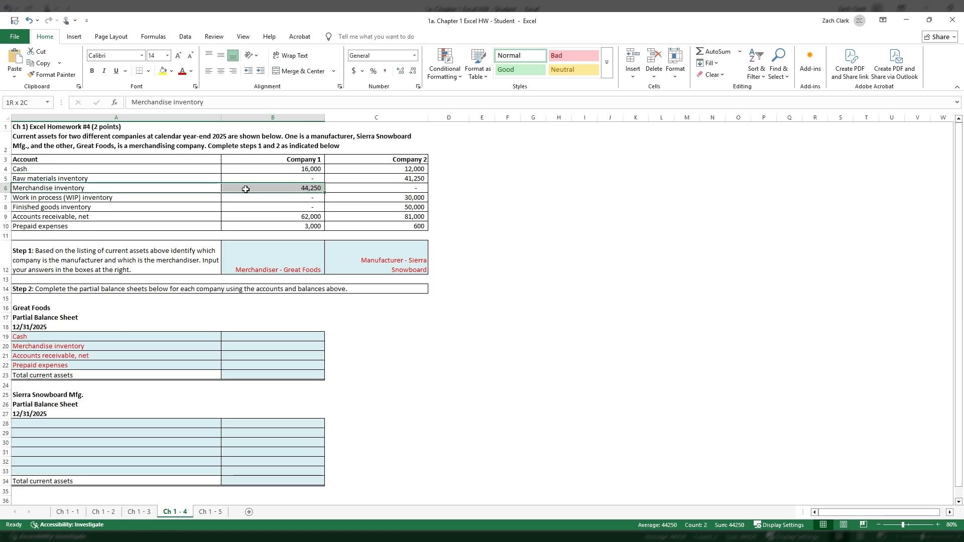
left_click(122, 338)
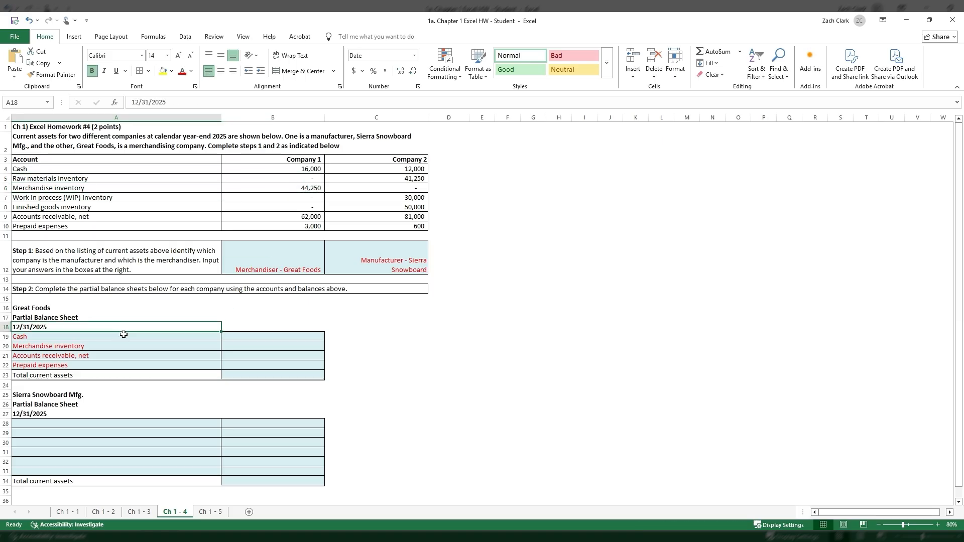
type("=+")
left_click(69, 169)
key("Escape")
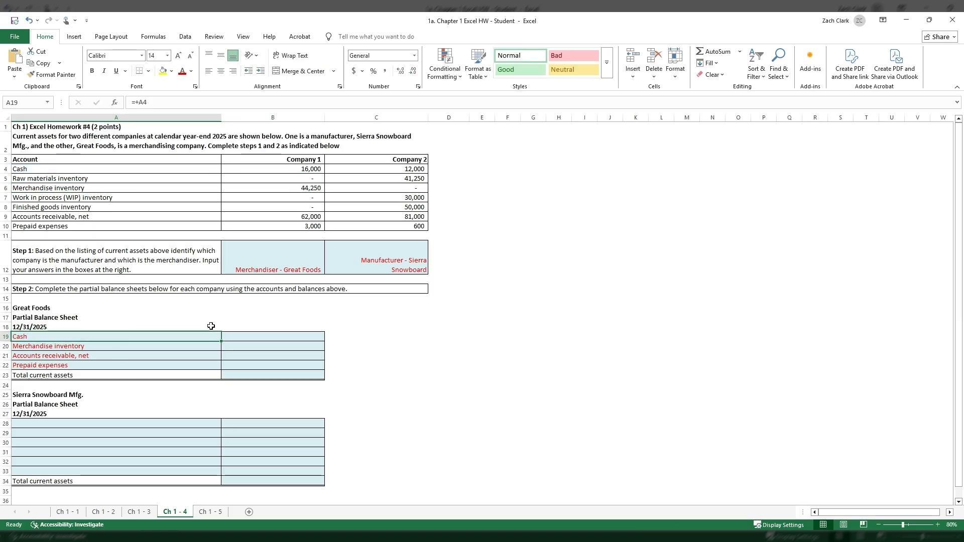
- Try filling the Cash link from A19 across into B19 and inspect the copied formula
left_click(221, 341)
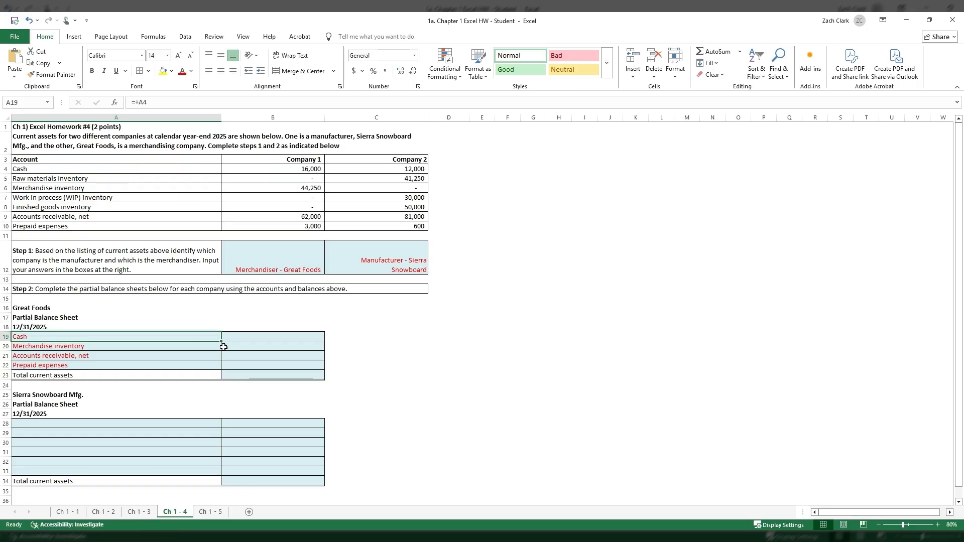
left_click_drag(222, 339, 288, 339)
double_click(297, 336)
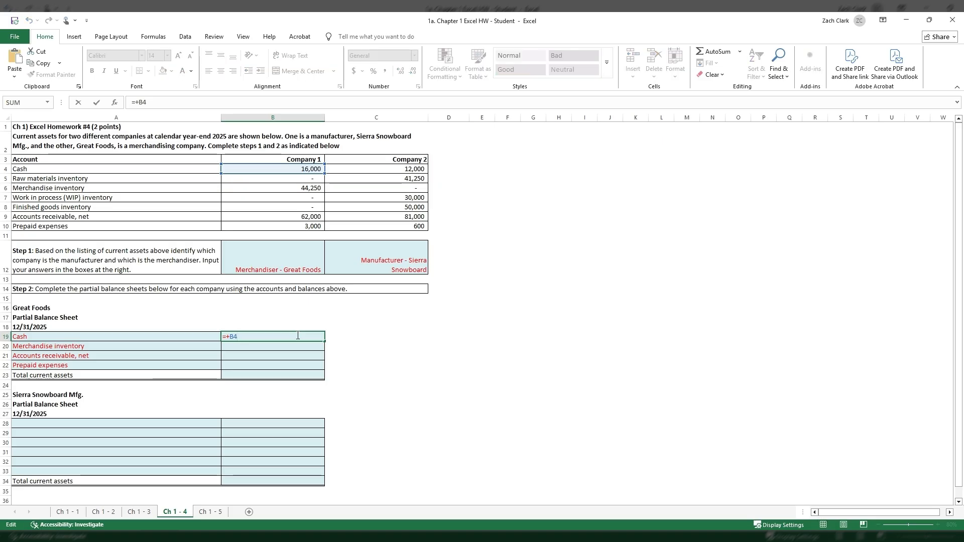
key("Escape")
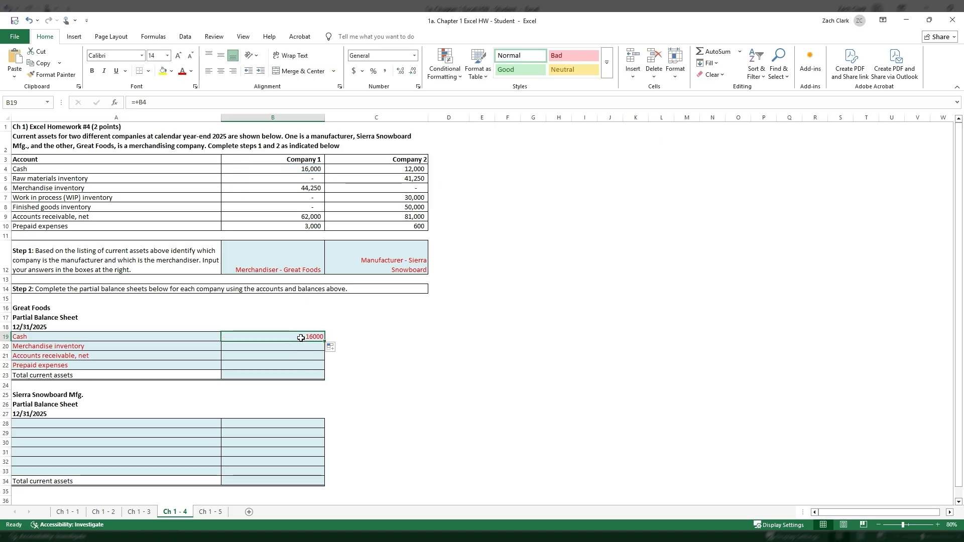
- Try copying the B19 formula down through B22, inspect the reference in B20, and clear B19:B22
left_click_drag(325, 342, 327, 367)
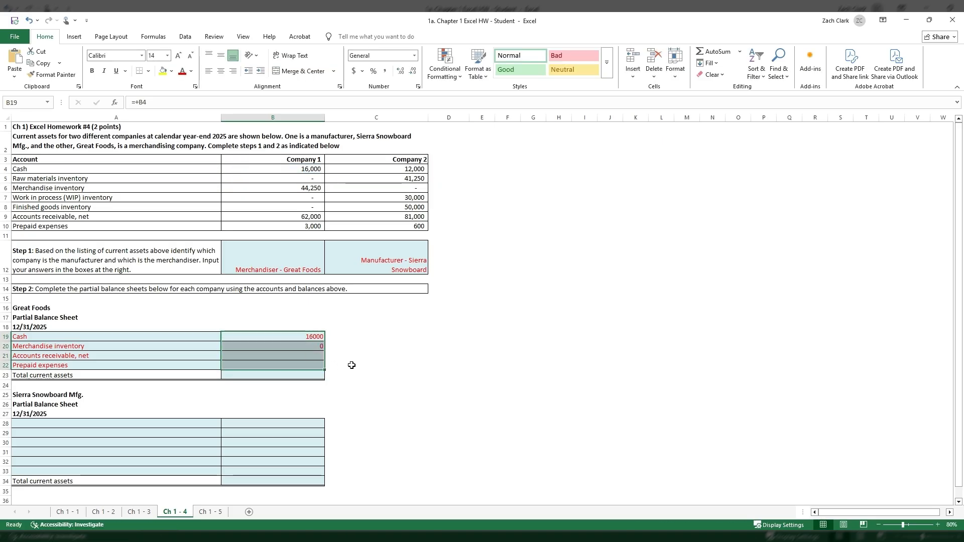
double_click(311, 347)
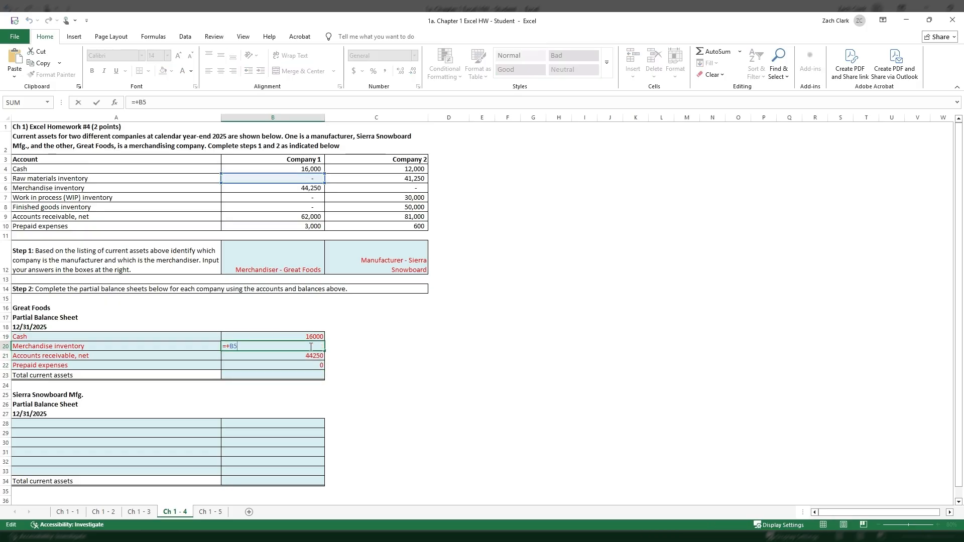
key("Escape")
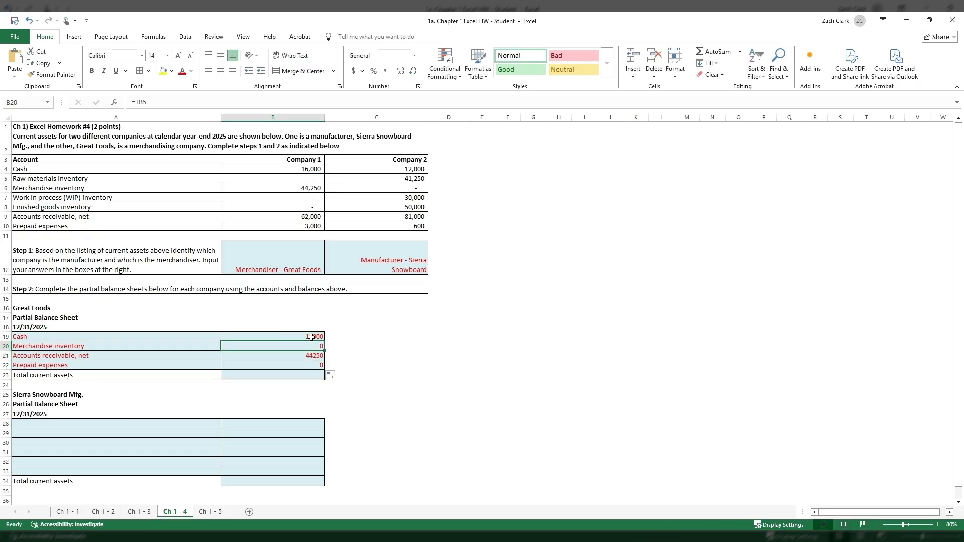
left_click_drag(311, 337, 309, 366)
key("Delete")
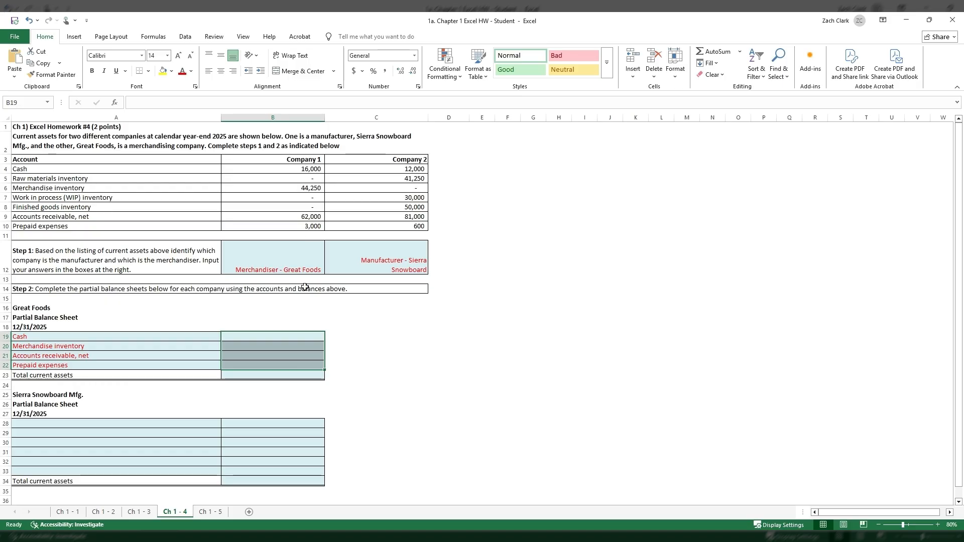
- Link Great Foods cells B19, B20 and B21 to the Company 1 cash, merchandise inventory and accounts receivable balances in B4, B6 and B9
left_click(280, 335)
type("+")
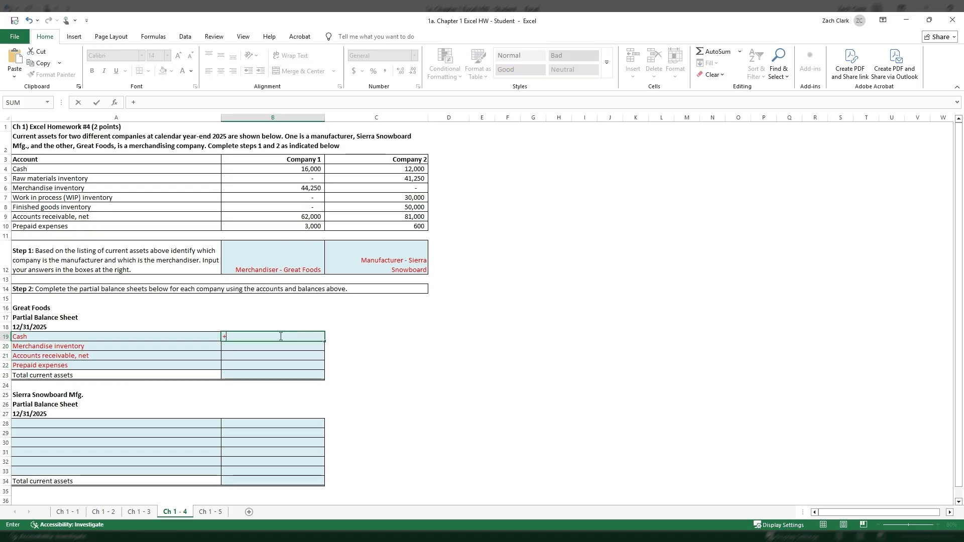
left_click(291, 169)
key("Return")
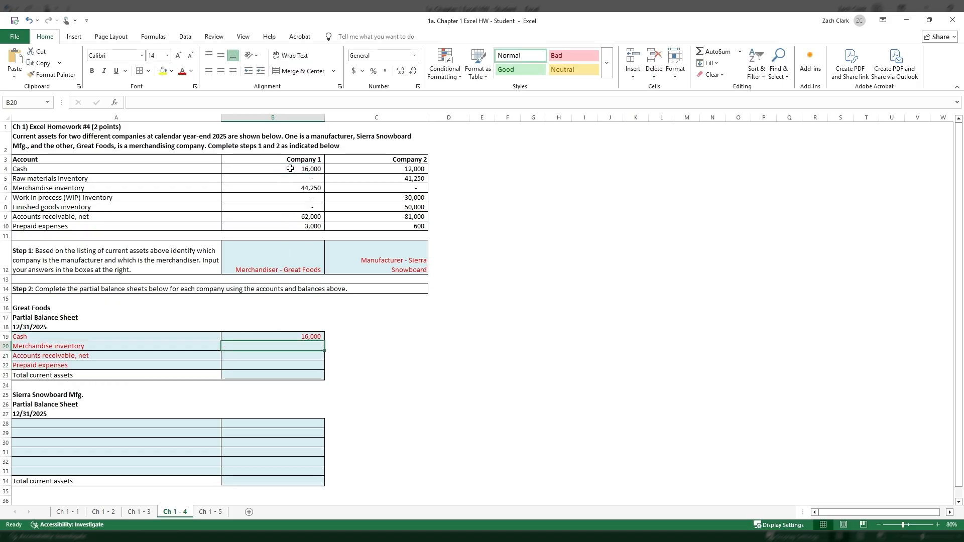
type("+")
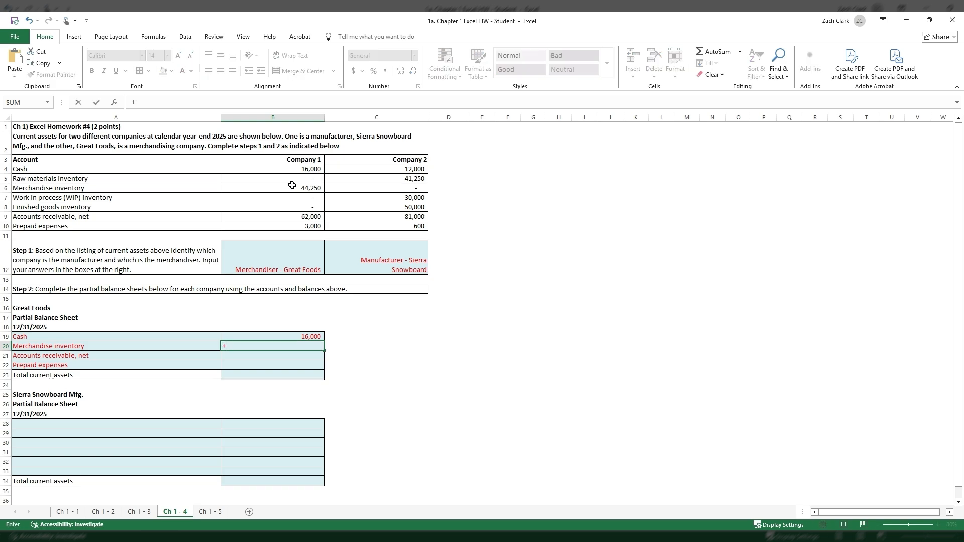
left_click(292, 186)
key("Return")
type("+")
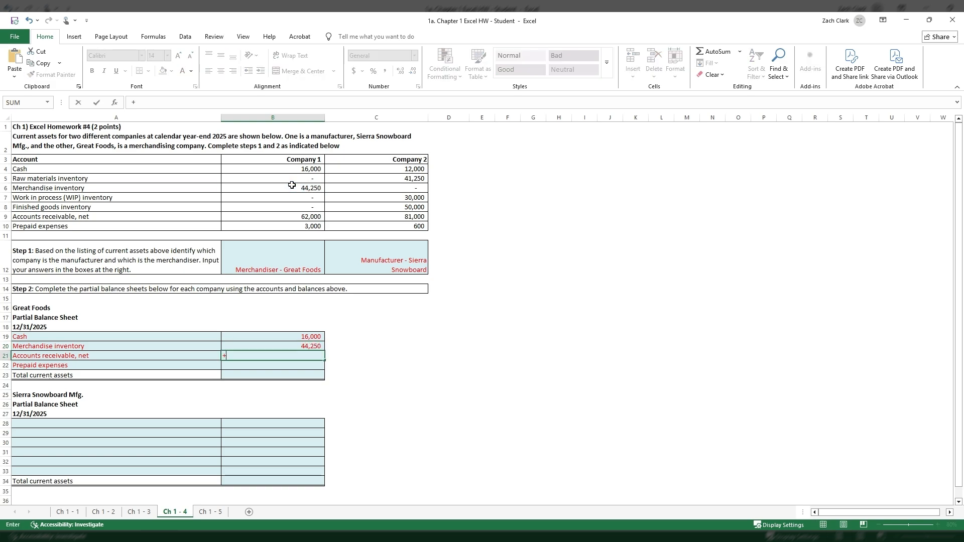
left_click(307, 216)
key("Return")
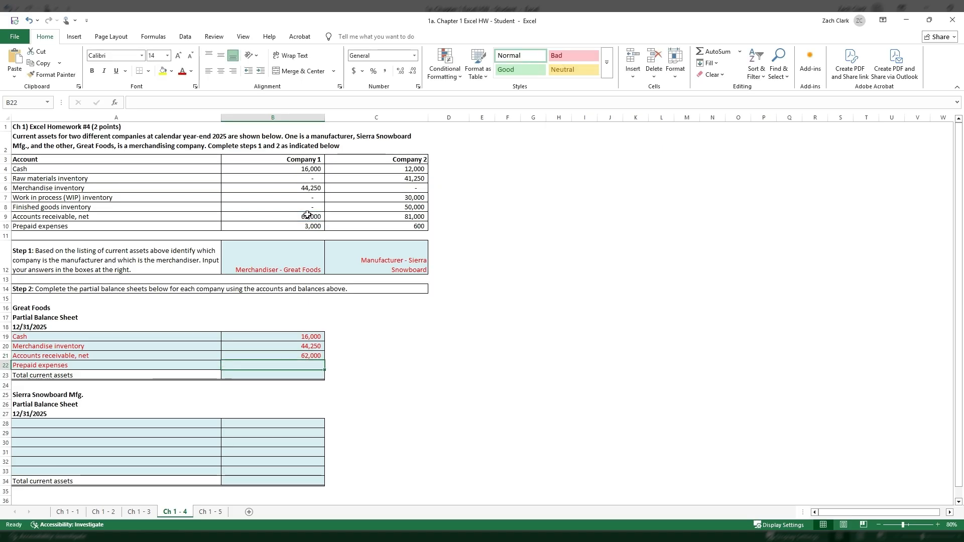
- Link B22 to the Company 1 prepaid expenses in B10 and total current assets in B23 with the sum of B19:B22
type("+")
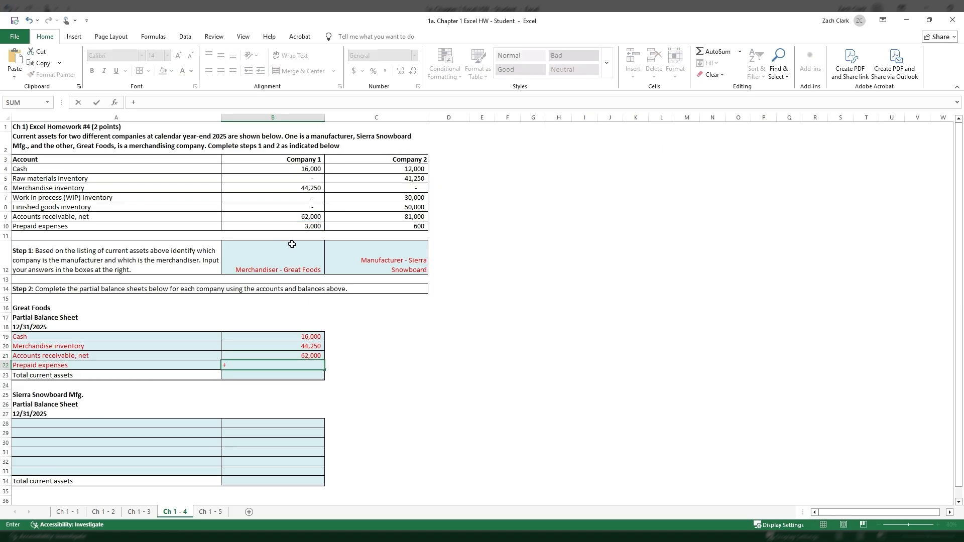
left_click(297, 226)
key("Return")
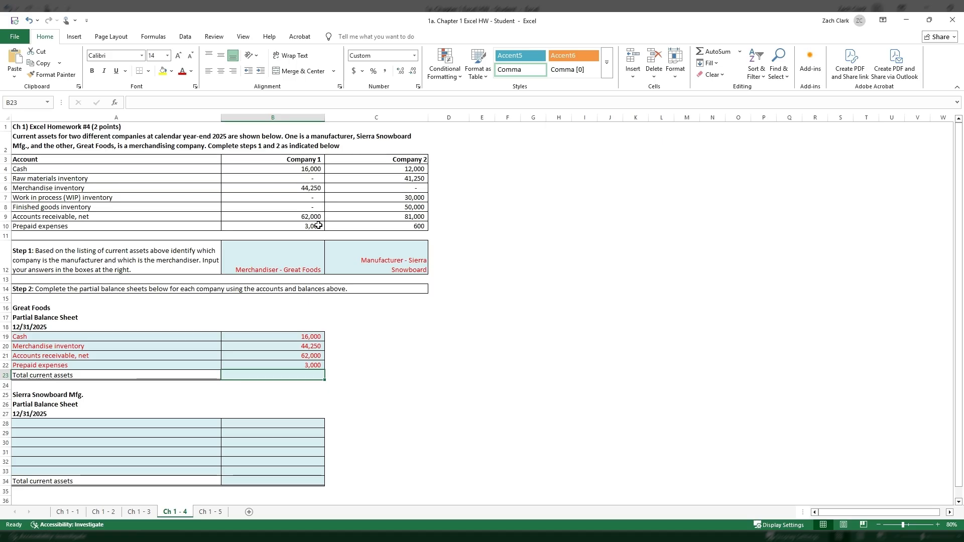
left_click(712, 52)
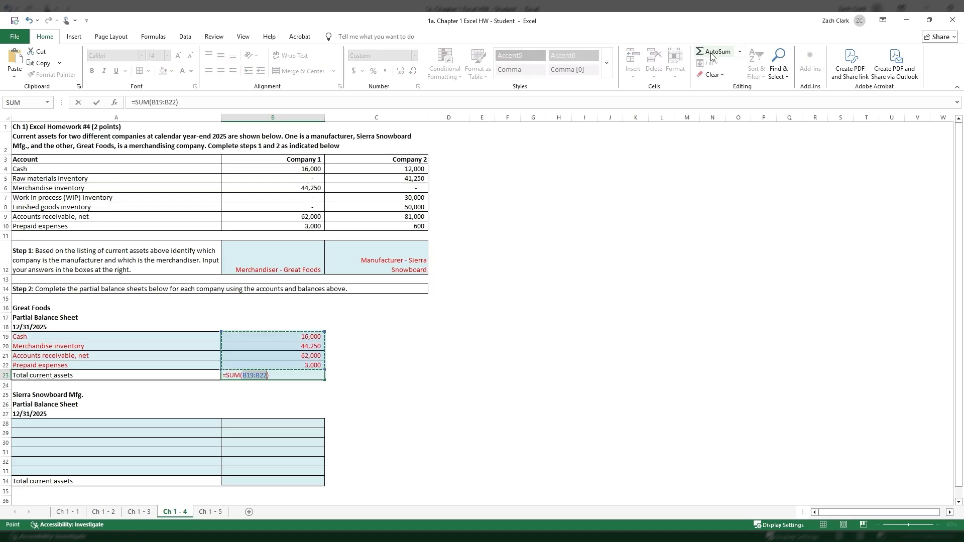
key("Return")
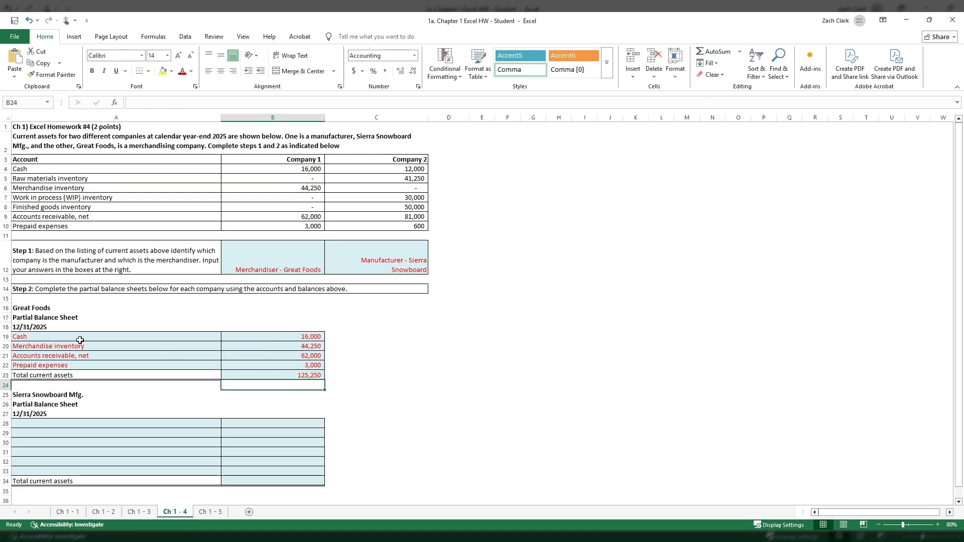
- Link A28 and A29 of the Sierra Snowboard balance sheet to the Cash label in A4 and the Raw materials inventory label in A5
left_click(183, 423)
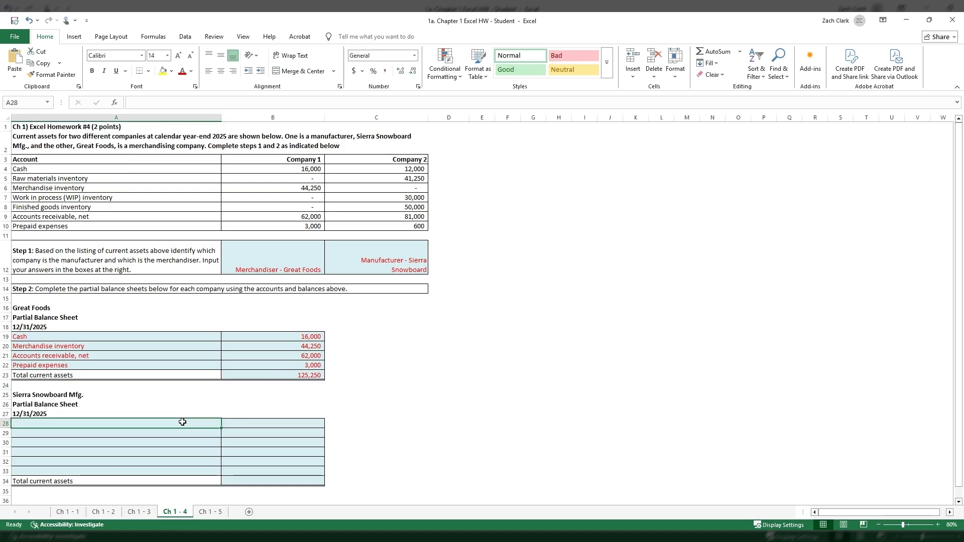
type("+")
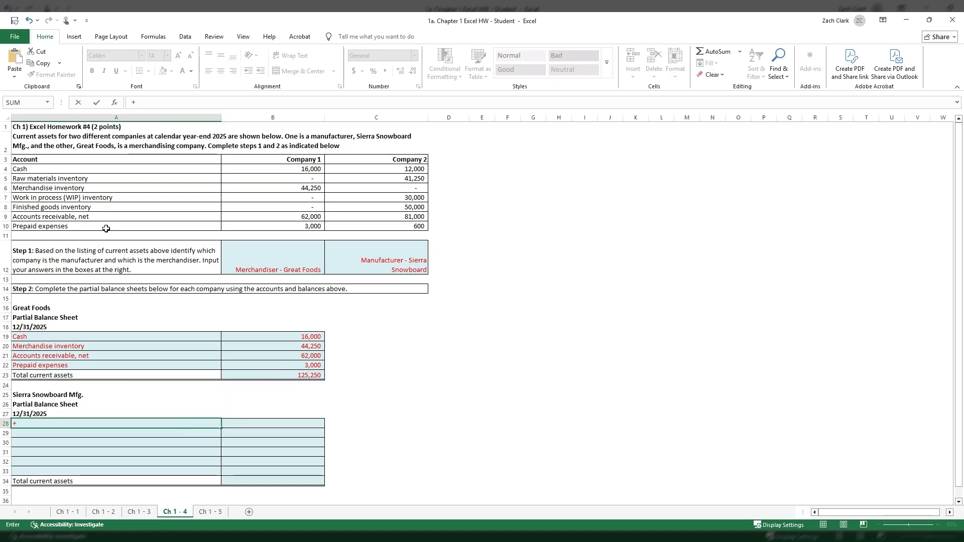
left_click(73, 169)
key("Return")
type("+")
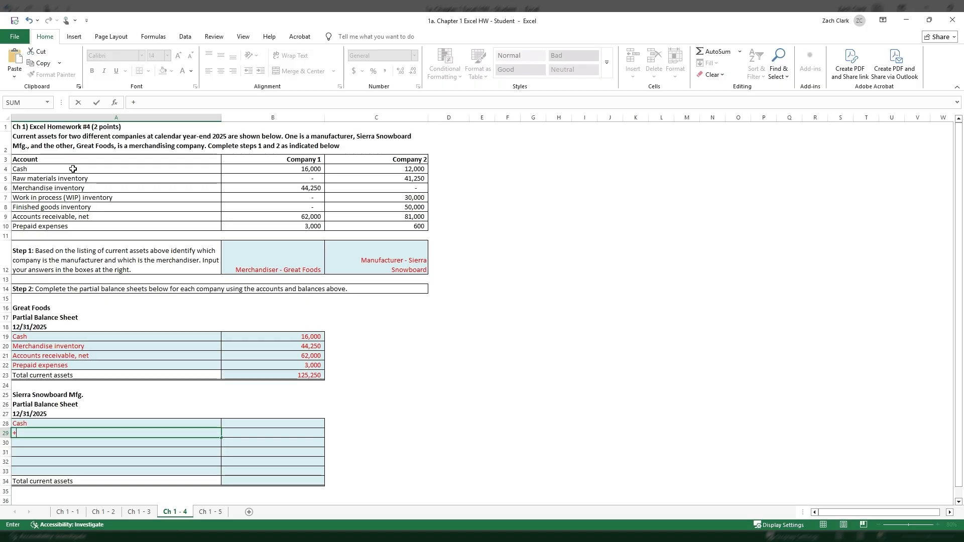
left_click(74, 178)
key("Return")
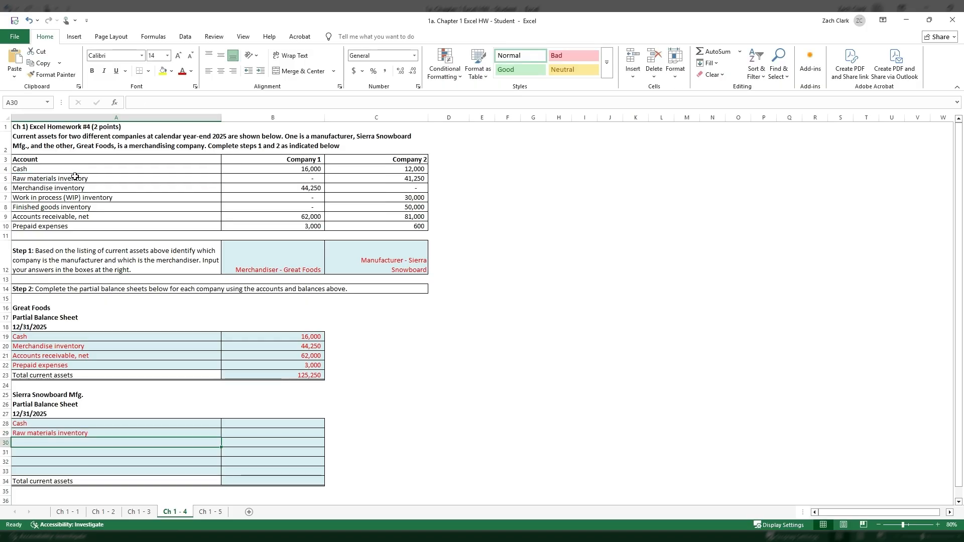
- Link A30 and A31 to the Work in process (WIP) inventory label in A7 and the Finished goods inventory label in A8
type("+")
left_click(75, 196)
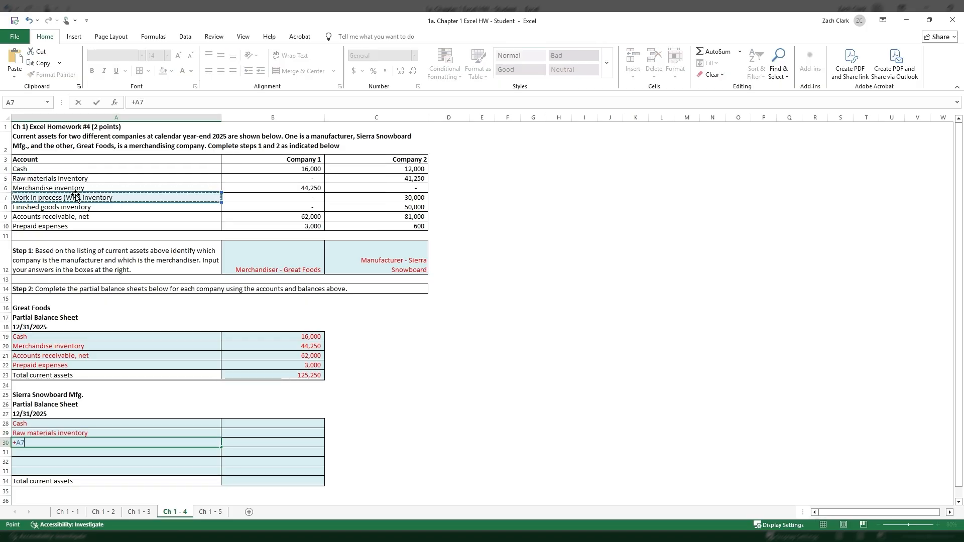
key("Return")
type("+")
left_click(76, 207)
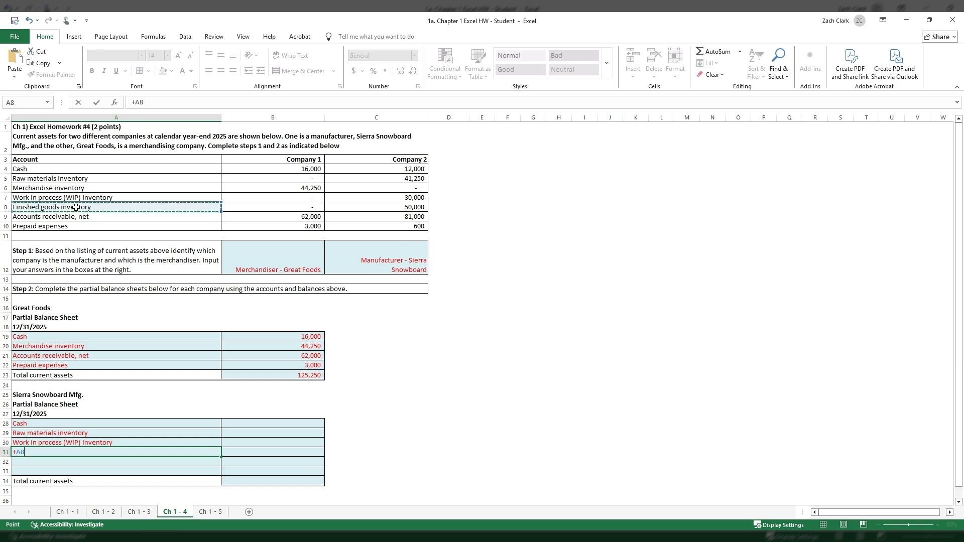
key("Return")
- Link A32 and A33 to the Accounts receivable, net label in A9 and the Prepaid expenses label in A10
type("+")
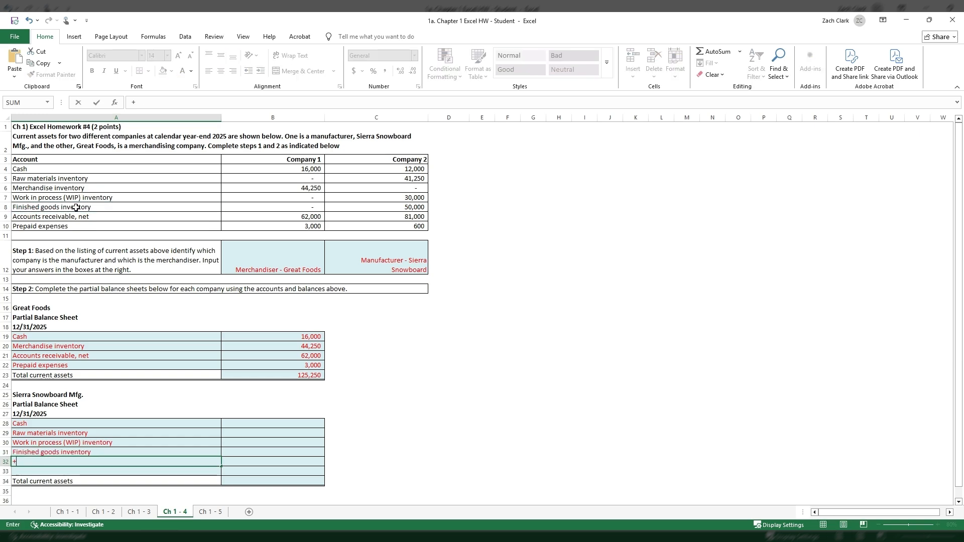
left_click(74, 216)
key("Return")
type("+")
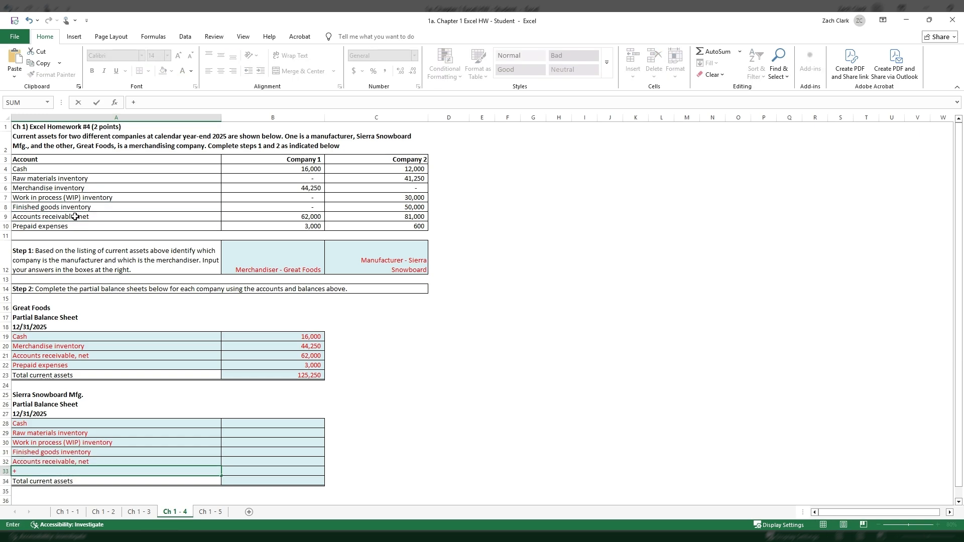
left_click(74, 225)
key("Return")
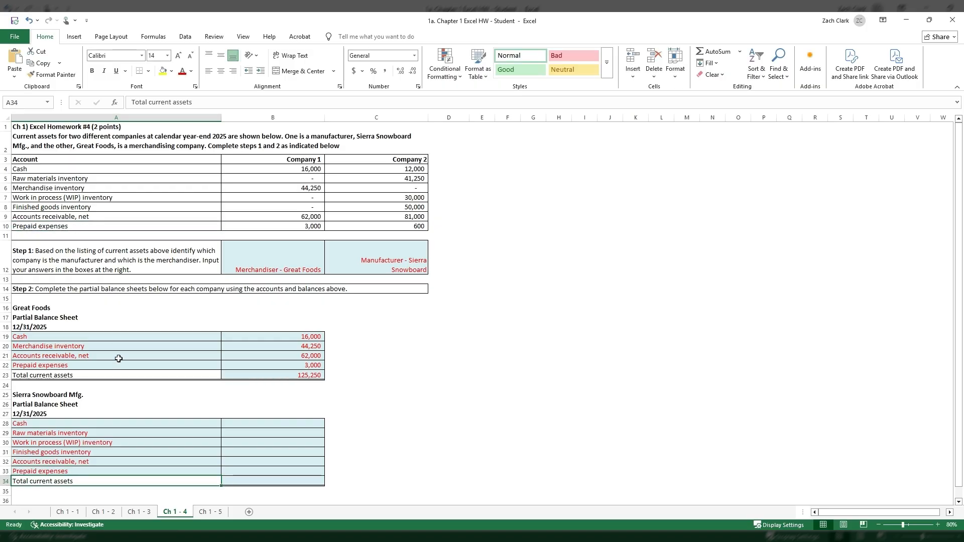
- Link Sierra Snowboard cells B28 and B29 to the Company 2 cash balance in C4 and raw materials inventory balance in C5
left_click(280, 427)
type("+")
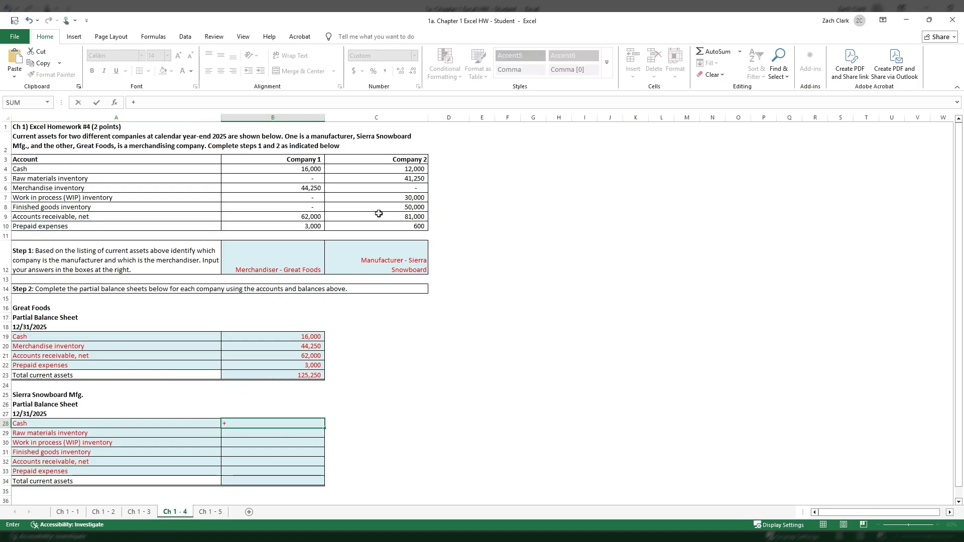
left_click(387, 169)
key("Return")
type("+")
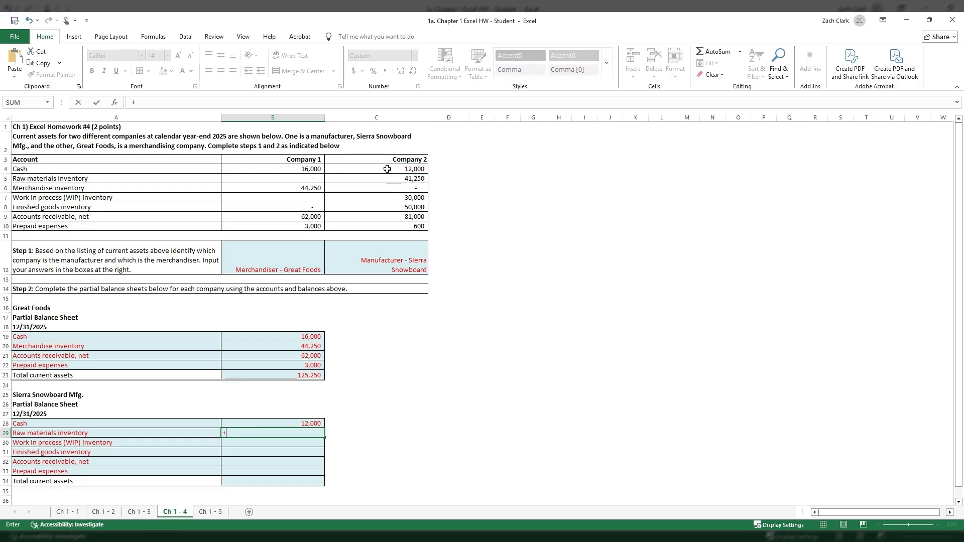
left_click(392, 177)
key("Return")
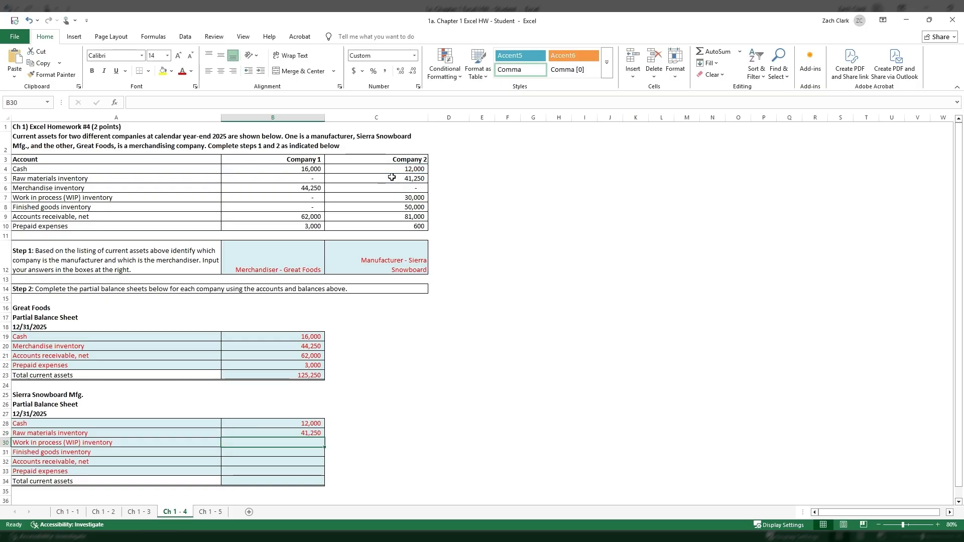
- Link B30 and B31 to the Company 2 work in process inventory balance in C7 and finished goods inventory balance in C8
type("+")
left_click(389, 200)
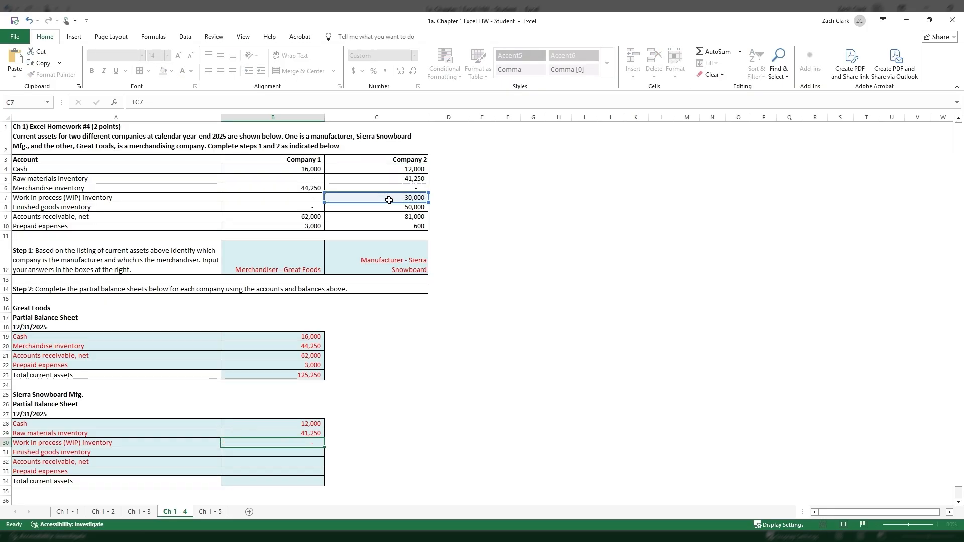
key("Return")
type("+")
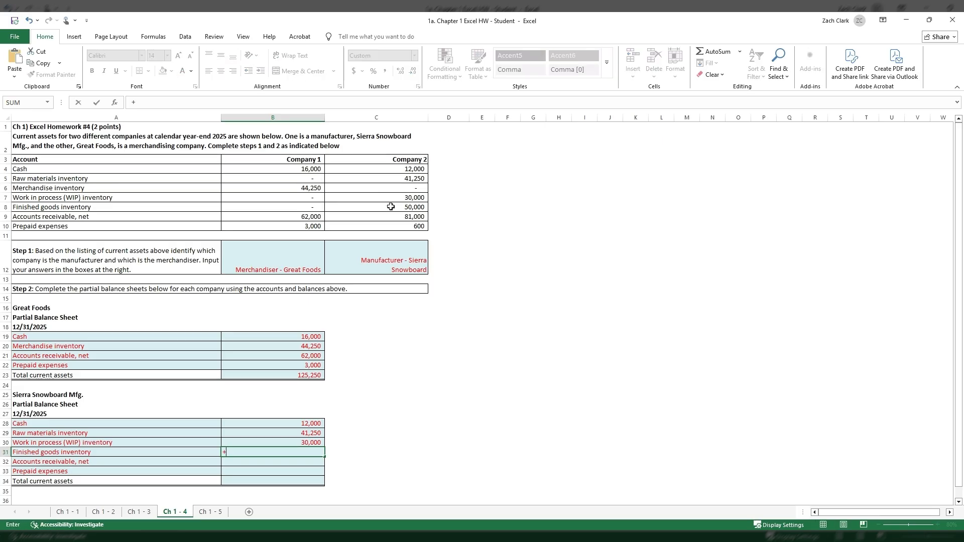
left_click(391, 206)
key("Return")
- Link Sierra Snowboard cells B32 and B33 to the Company 2 accounts receivable balance in C9 and prepaid expenses balance in C10
type("+")
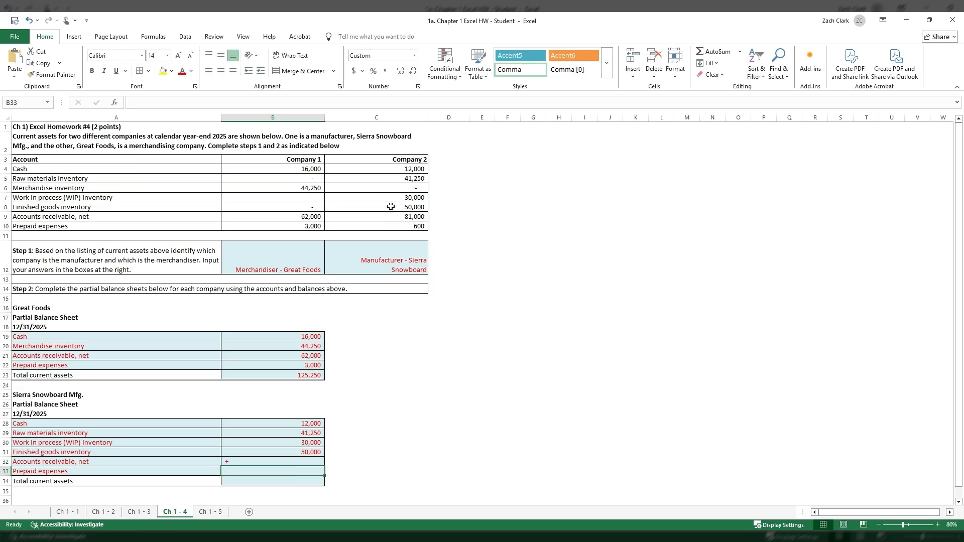
key("Up")
type("+")
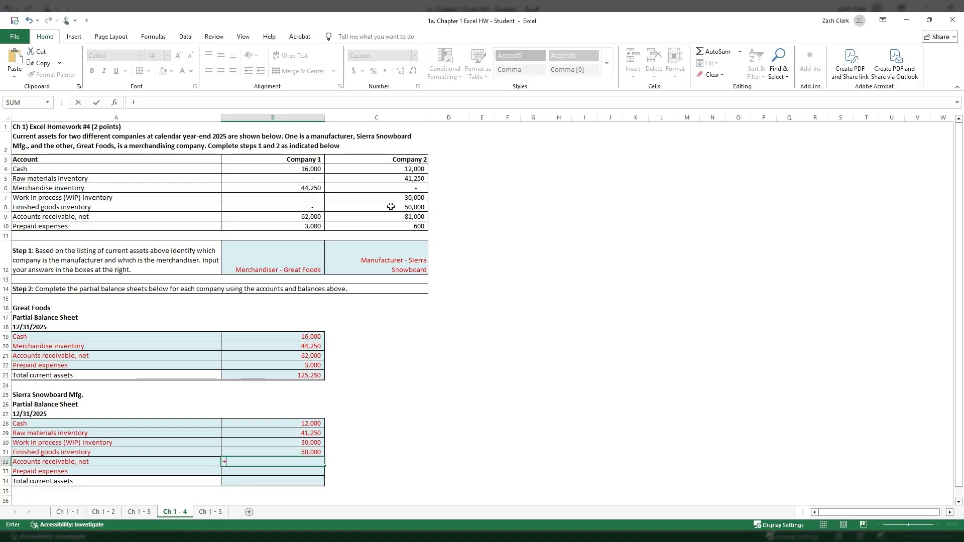
left_click(393, 215)
key("Return")
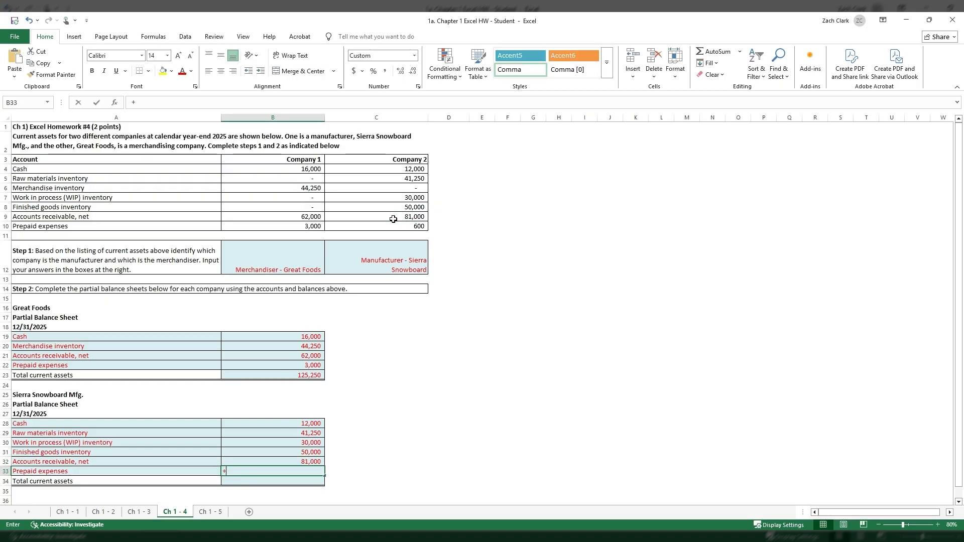
type("+")
left_click(397, 227)
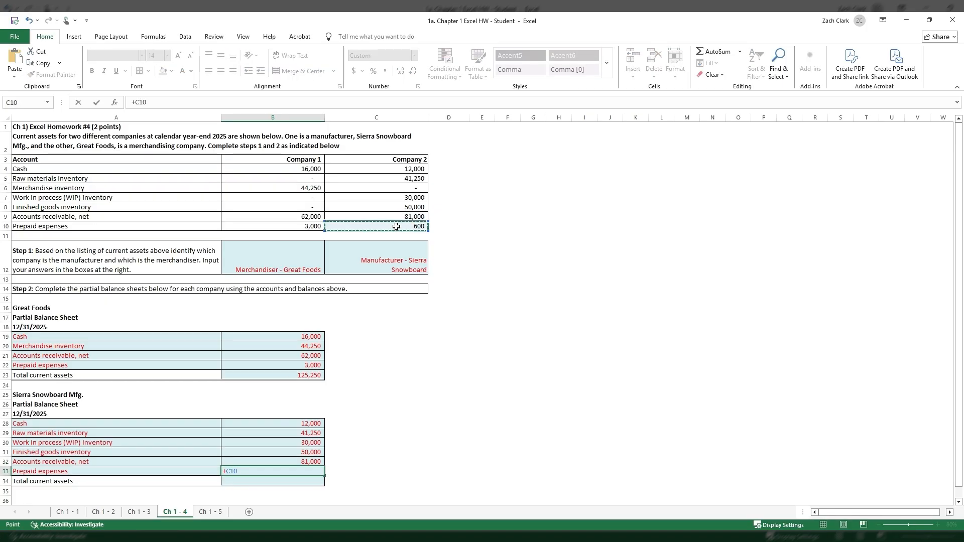
key("Return")
- Total Sierra Snowboard's current assets in B34 with an AutoSum of B28:B33
left_click(715, 51)
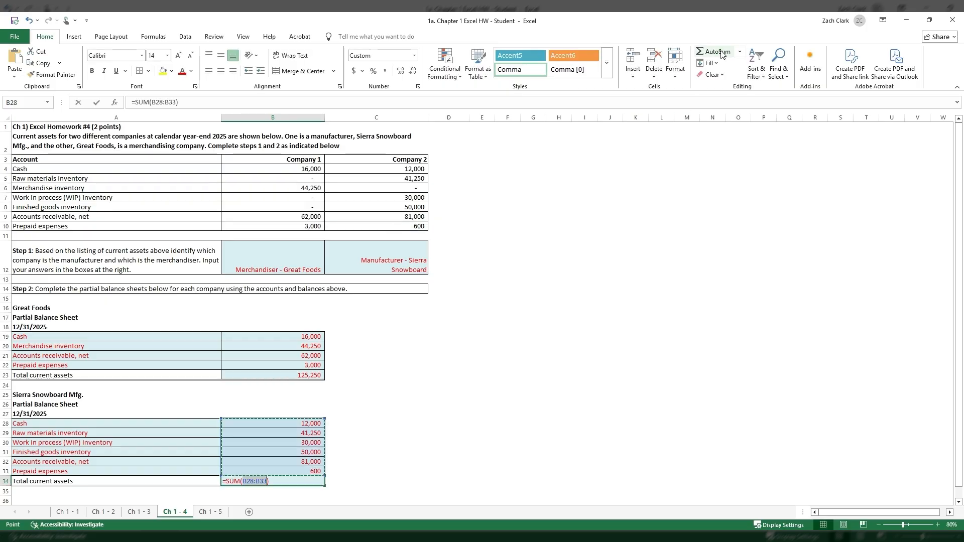
key("Return")
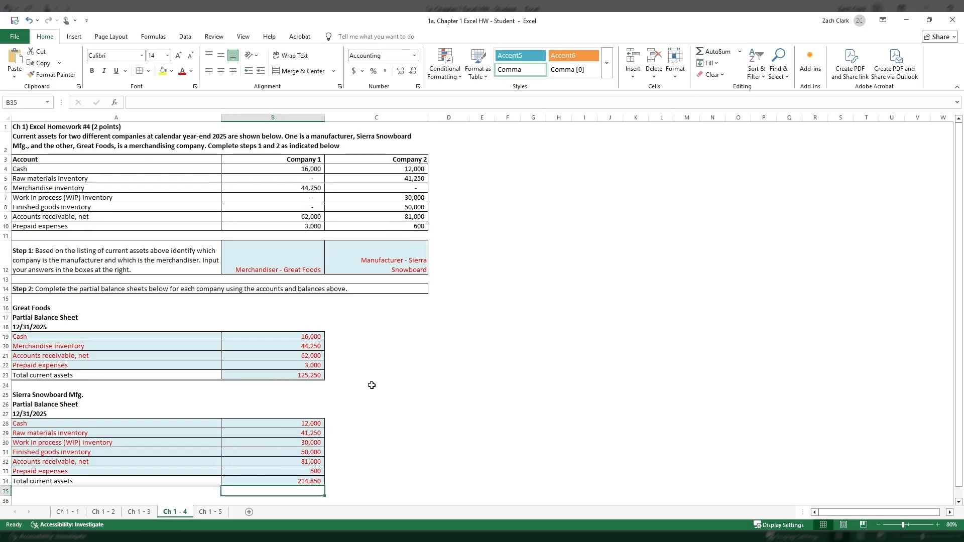
left_click(318, 379)
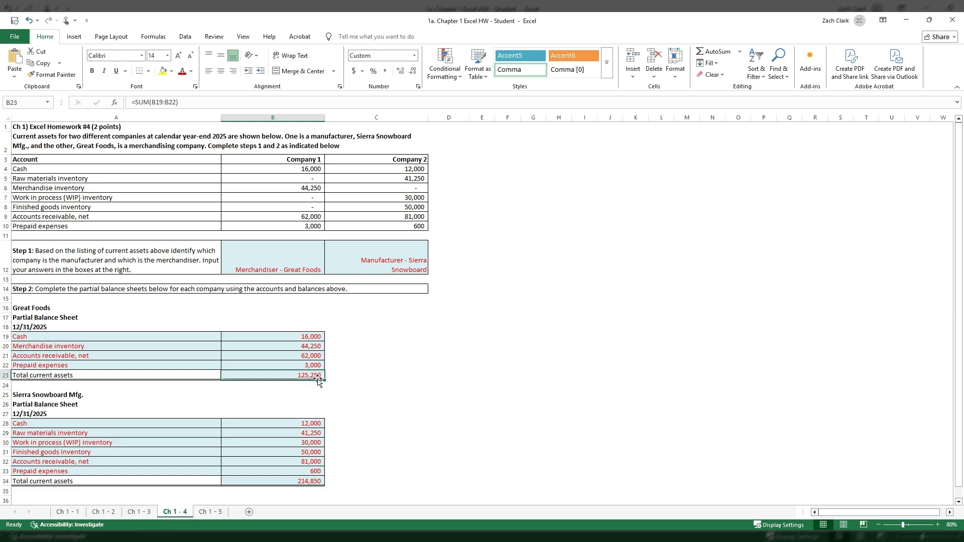
left_click(418, 376)
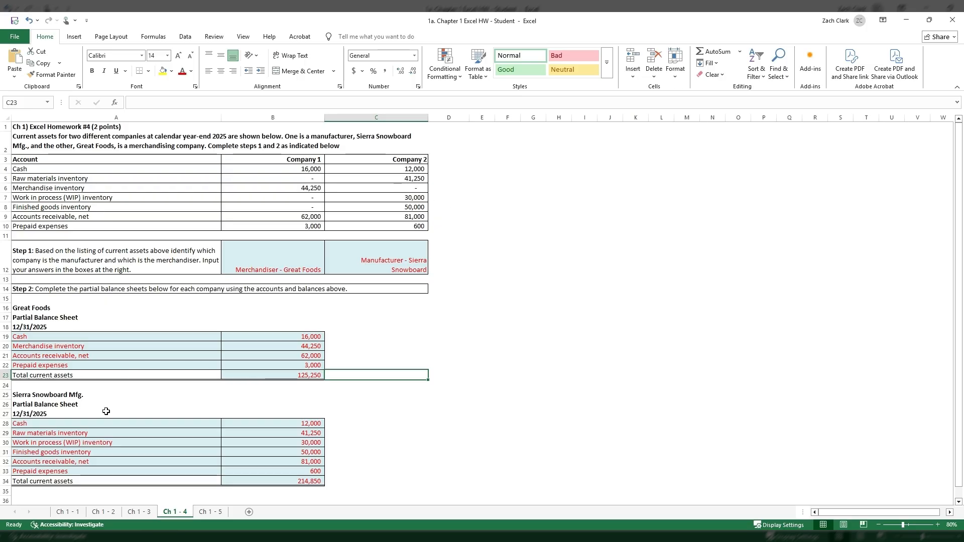
left_click(58, 126)
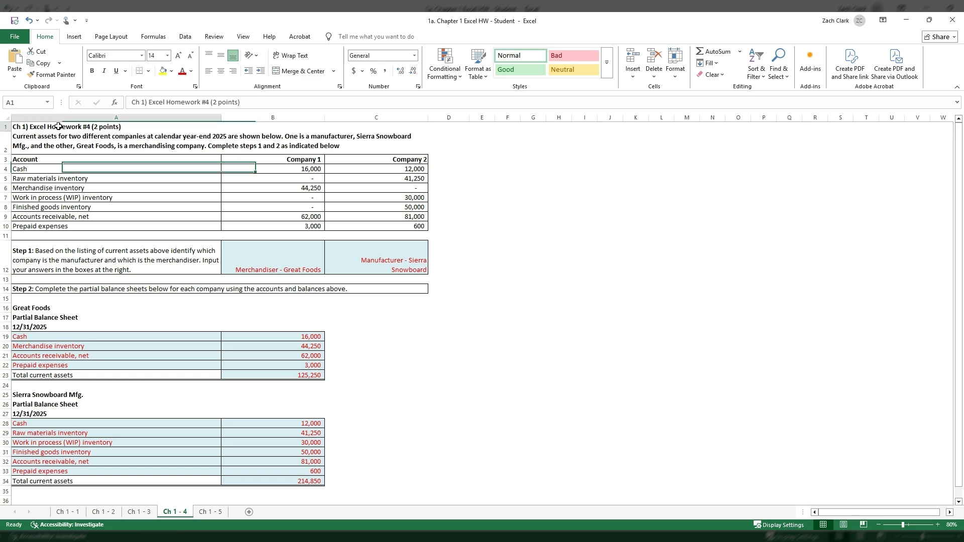